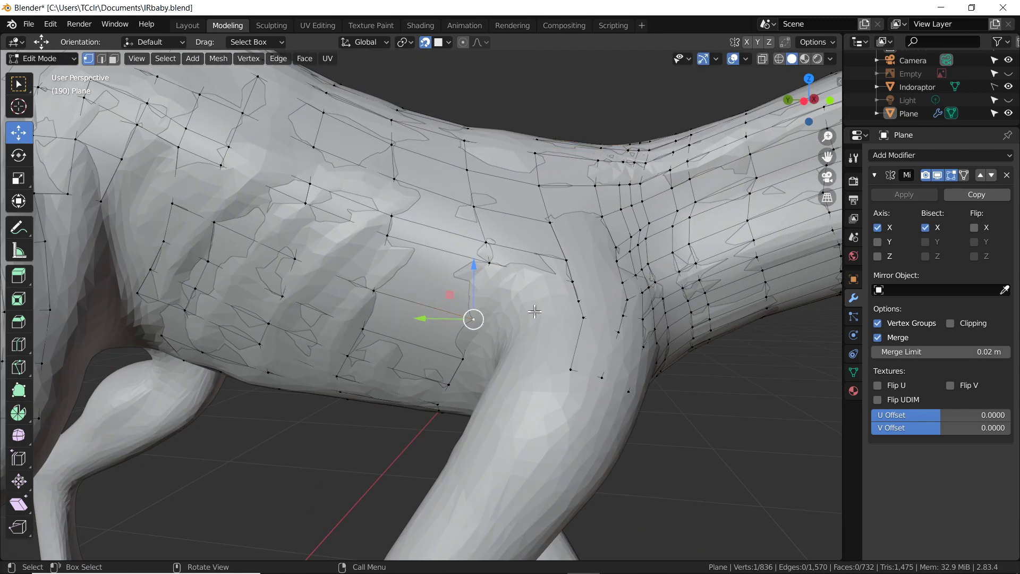
# Step: Extrude two new face strips from the boundary edge toward the armpit
pyautogui.scroll(5, 497, 318)
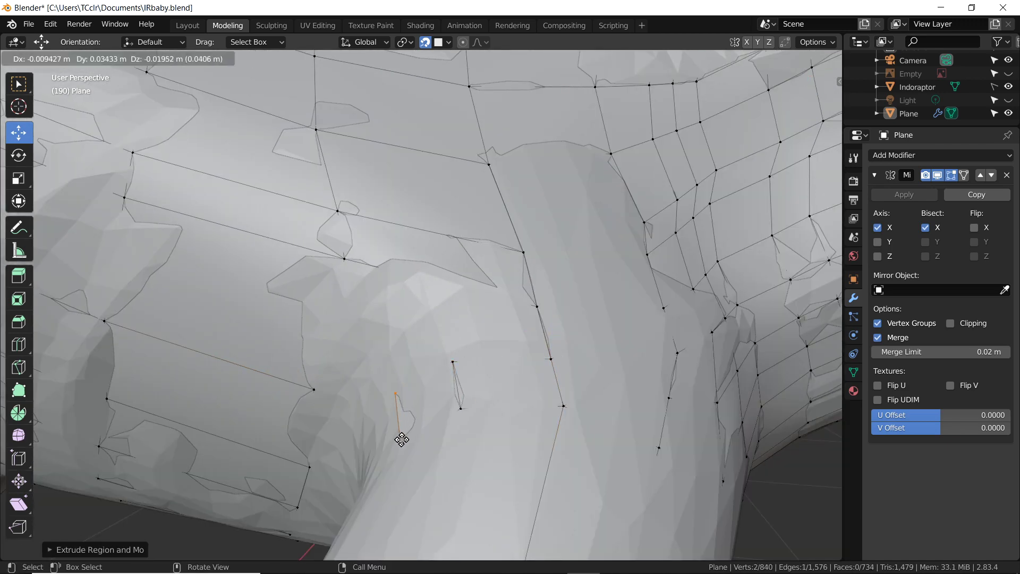
pyautogui.press('e')
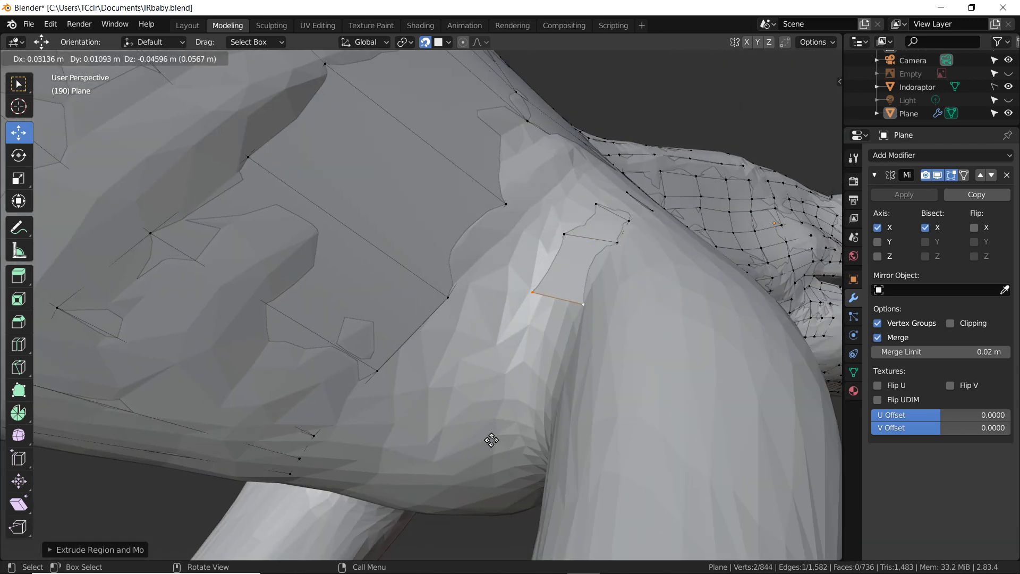
pyautogui.click(454, 546)
pyautogui.moveTo(454, 546); pyautogui.dragTo(490, 512, button='middle')
pyautogui.press('e')
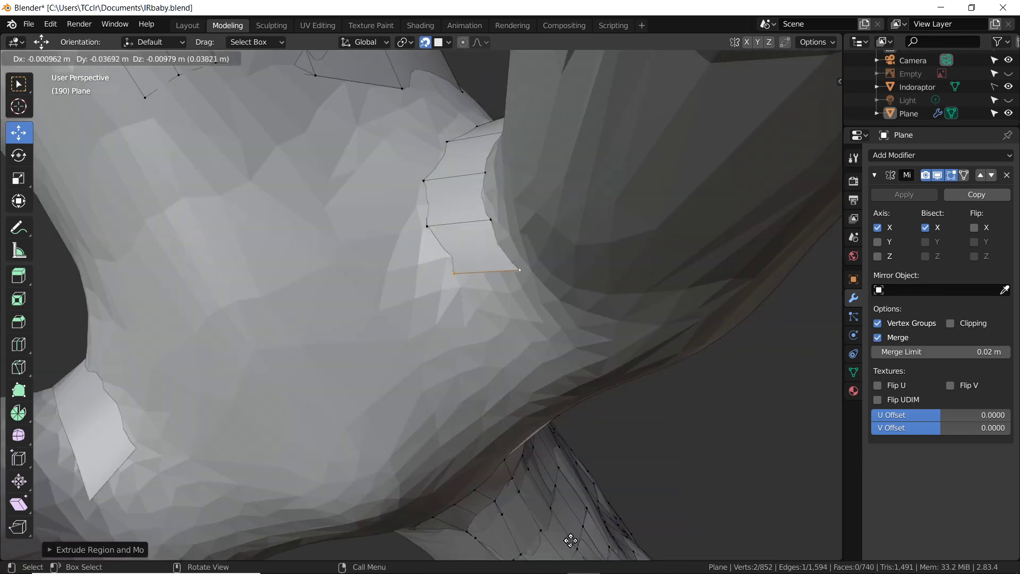
pyautogui.click(612, 74)
pyautogui.moveTo(612, 74); pyautogui.dragTo(382, 203, button='middle')
# Step: Extrude further edges across the chest, moving them onto the sculpt surface
pyautogui.press('e')
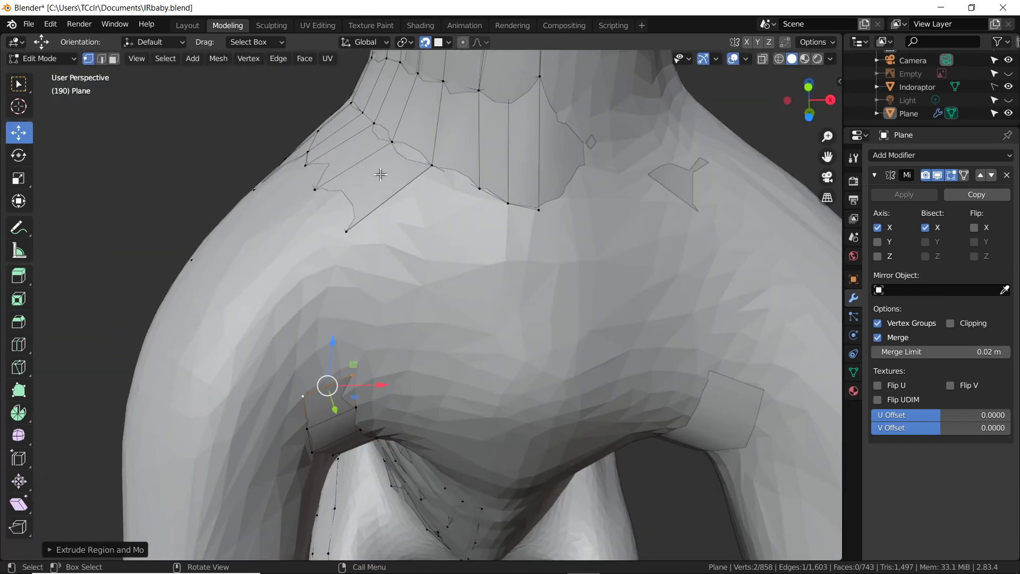
pyautogui.press('g')
pyautogui.click(347, 61)
pyautogui.moveTo(320, 531); pyautogui.dragTo(364, 152, button='middle')
pyautogui.press('e')
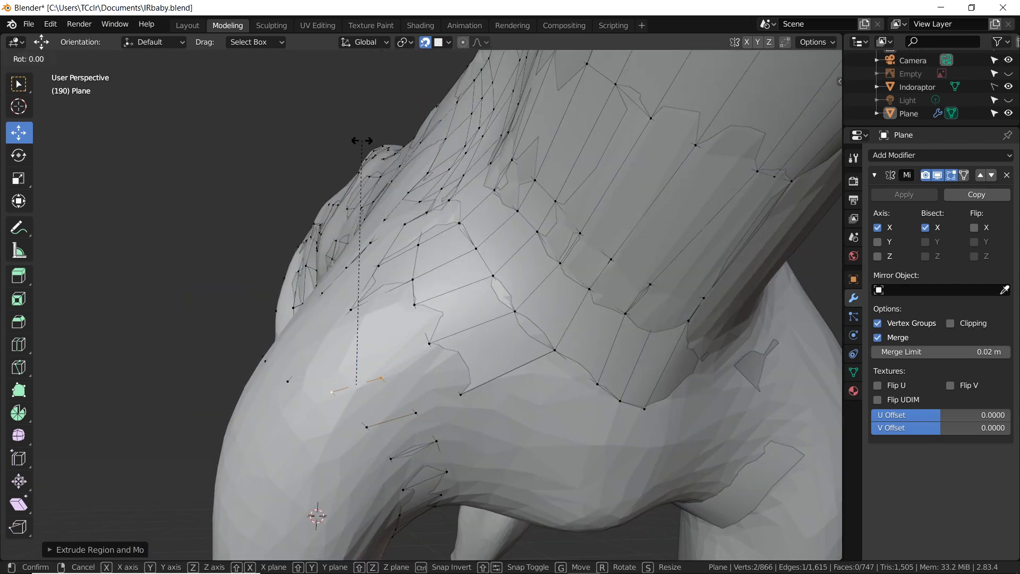
pyautogui.click(348, 370)
pyautogui.moveTo(348, 369); pyautogui.dragTo(506, 392, button='middle')
# Step: Hide the Indoraptor sculpt and add a loop cut across the strip
pyautogui.press('g')
pyautogui.press('x')
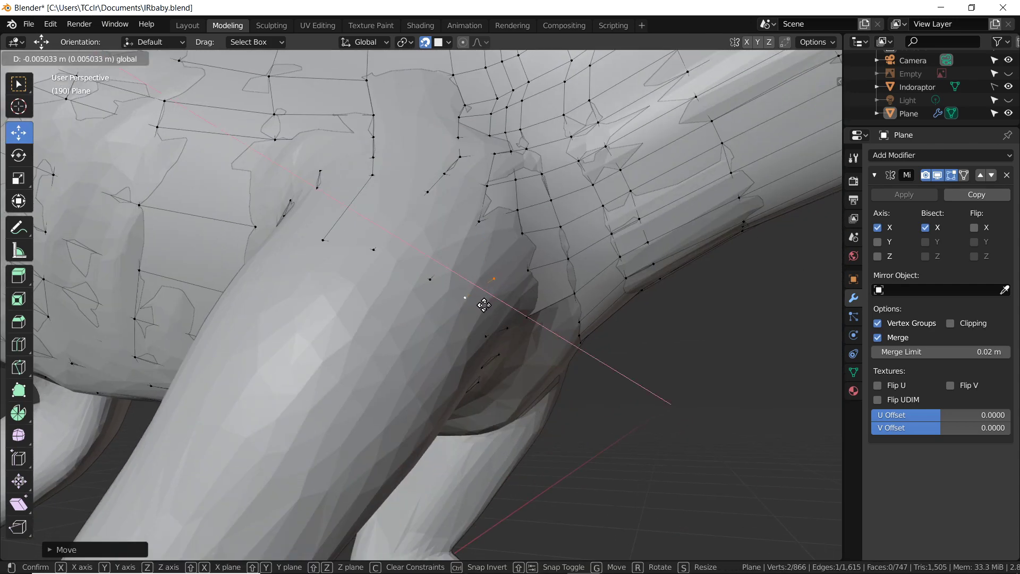
pyautogui.click(1008, 86)
pyautogui.moveTo(552, 201); pyautogui.dragTo(371, 272, button='middle')
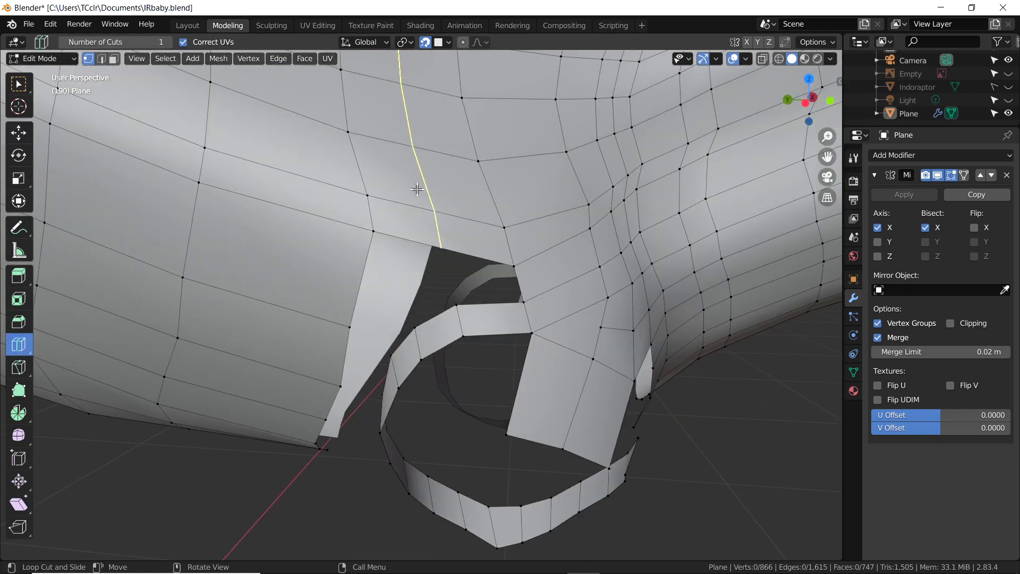
pyautogui.click(417, 189)
pyautogui.scroll(3, 509, 282)
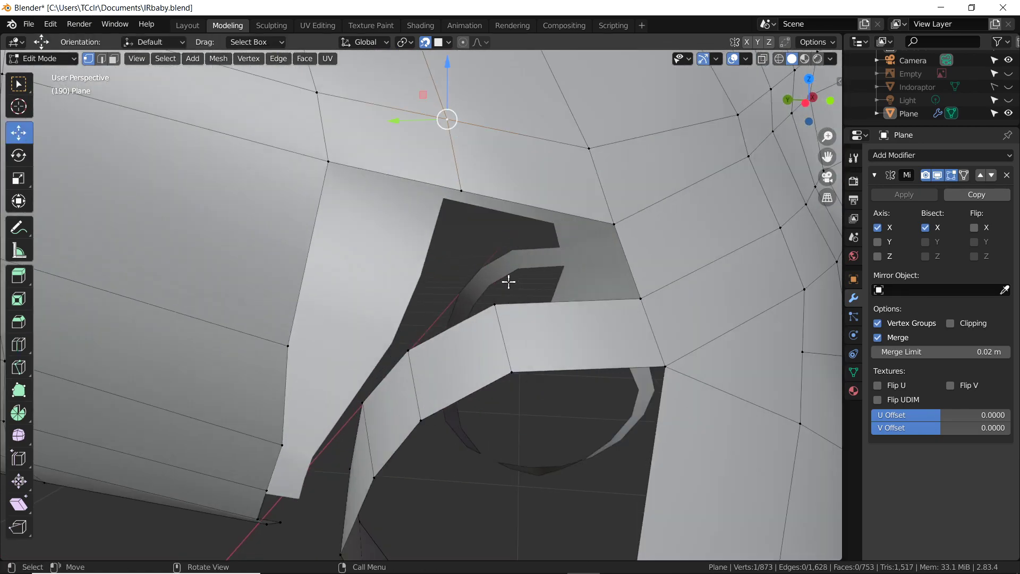
# Step: Fill the armpit hole with new quad faces using F
pyautogui.press('f')
pyautogui.press('f')
pyautogui.press('f')
pyautogui.moveTo(413, 303)
pyautogui.mouseDown(button='middle')
pyautogui.moveTo(441, 290)
pyautogui.moveTo(415, 364)
pyautogui.mouseUp(button='middle')
pyautogui.keyDown('alt'); pyautogui.click(441, 290); pyautogui.keyUp('alt')
pyautogui.click(491, 375)
pyautogui.moveTo(491, 376); pyautogui.dragTo(502, 299, button='middle')
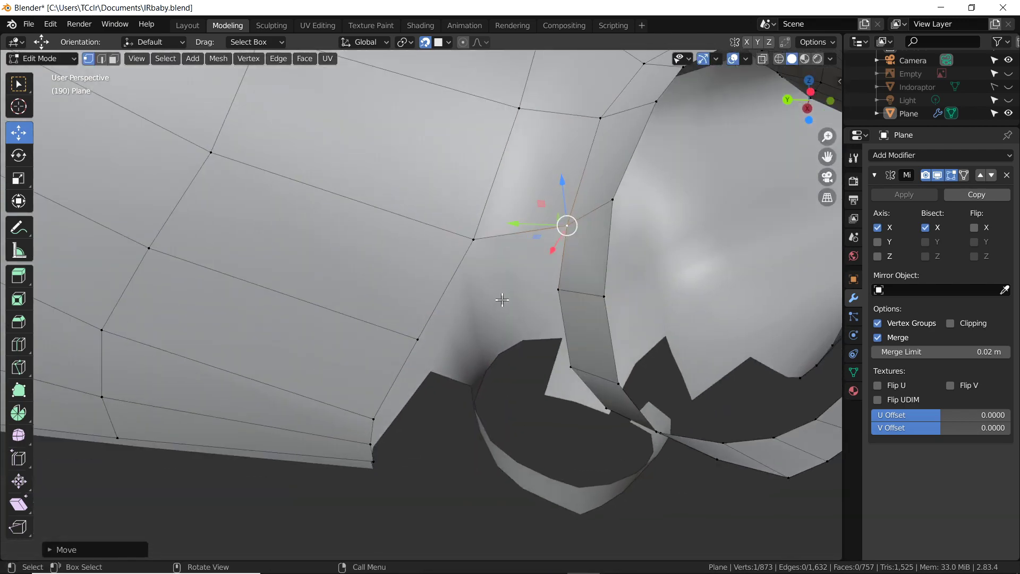
pyautogui.press('f')
pyautogui.press('f')
# Step: Move a chest vertex onto the sculpt surface
pyautogui.moveTo(549, 438)
pyautogui.mouseDown(button='middle')
pyautogui.moveTo(479, 342)
pyautogui.moveTo(427, 322)
pyautogui.moveTo(466, 409)
pyautogui.moveTo(640, 314)
pyautogui.moveTo(705, 230)
pyautogui.moveTo(458, 340)
pyautogui.moveTo(473, 280)
pyautogui.moveTo(350, 356)
pyautogui.mouseUp(button='middle')
pyautogui.click(458, 340)
pyautogui.press('g')
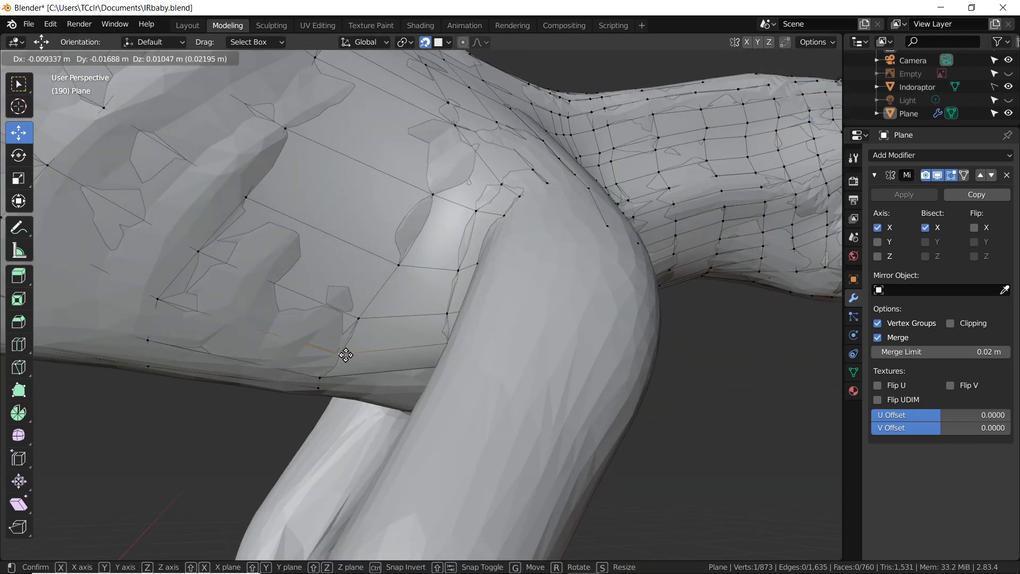
pyautogui.click(446, 199)
pyautogui.moveTo(447, 198); pyautogui.dragTo(383, 348, button='middle')
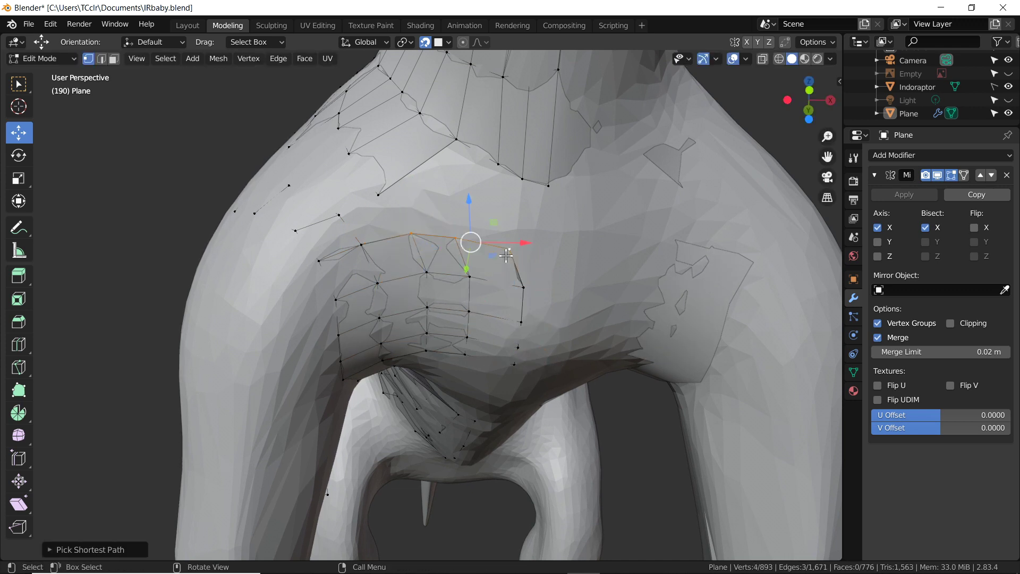
# Step: Select chest vertices and move one of the new face's vertices onto the sculpt
pyautogui.keyDown('shift'); pyautogui.moveTo(476, 360); pyautogui.dragTo(397, 274, button='middle'); pyautogui.keyUp('shift')
pyautogui.keyDown('shift'); pyautogui.click(398, 274); pyautogui.keyUp('shift')
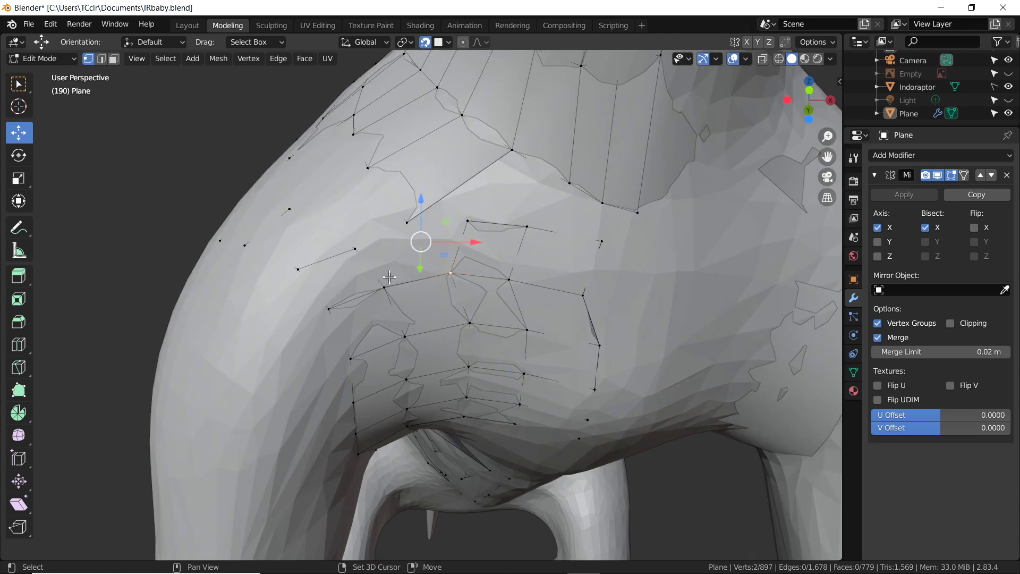
pyautogui.click(450, 274)
pyautogui.scroll(3, 596, 318)
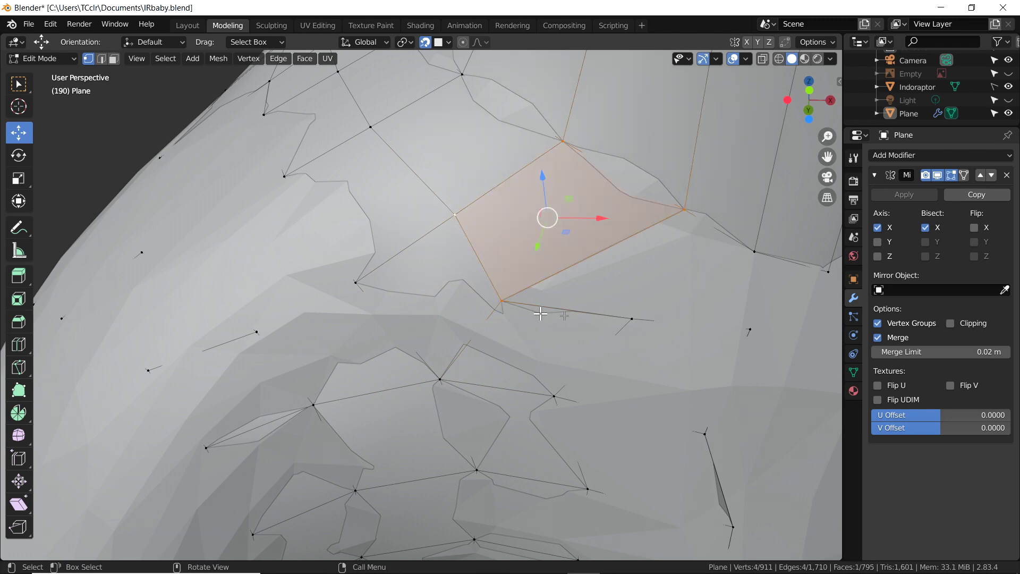
pyautogui.scroll(-3, 541, 314)
pyautogui.scroll(2, 337, 221)
pyautogui.click(307, 264)
pyautogui.keyDown('shift'); pyautogui.moveTo(308, 264); pyautogui.dragTo(330, 342, button='middle'); pyautogui.keyUp('shift')
pyautogui.press('g')
pyautogui.click(457, 269)
pyautogui.scroll(-3, 532, 266)
pyautogui.scroll(3, 632, 276)
# Step: Dissolve the stray vertex and fill a new face across the chest gap
pyautogui.rightClick(641, 287)
pyautogui.click(640, 287)
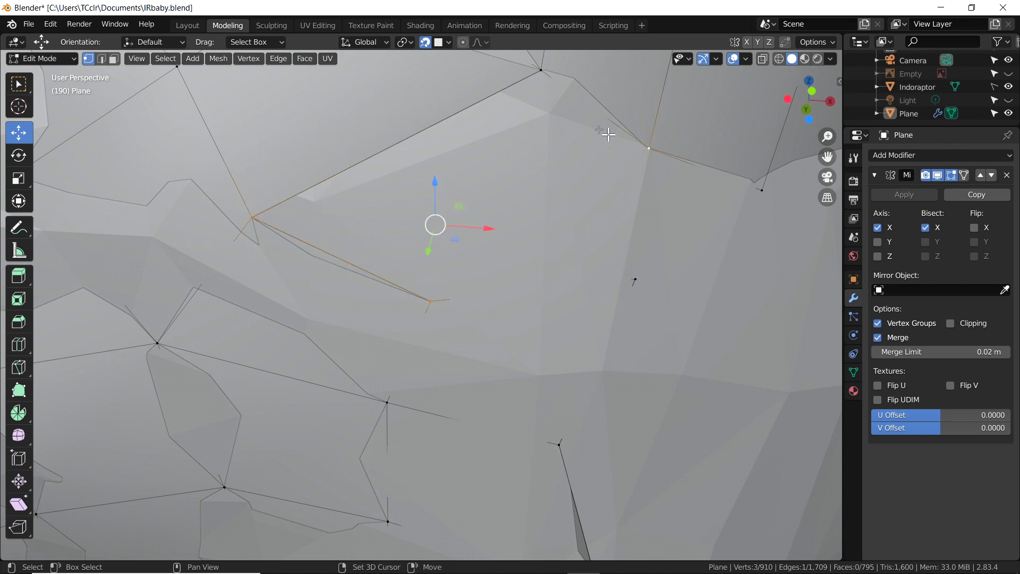
pyautogui.press('f')
pyautogui.scroll(-3, 499, 221)
pyautogui.scroll(3, 451, 208)
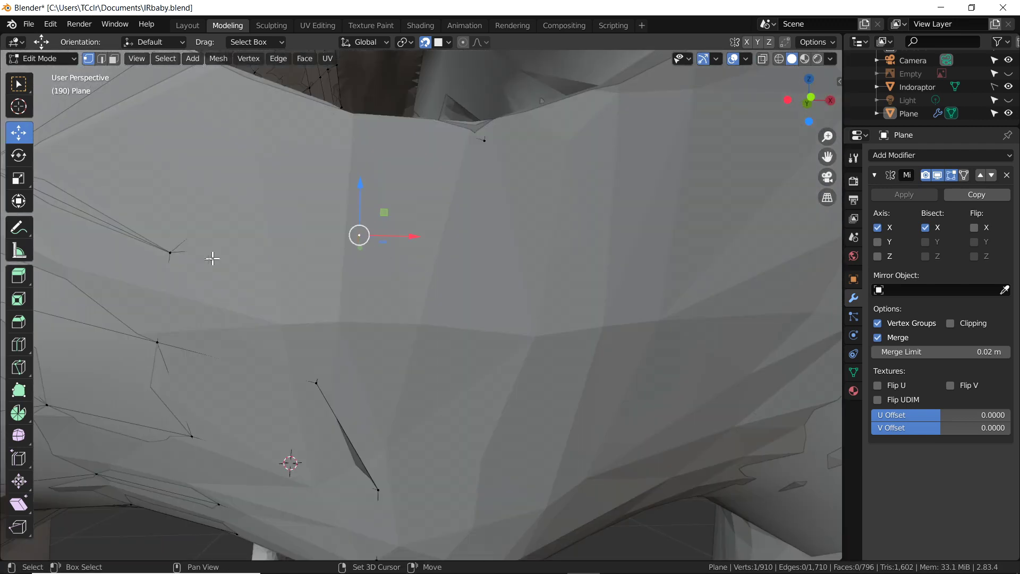
pyautogui.scroll(-3, 453, 334)
pyautogui.scroll(3, 446, 334)
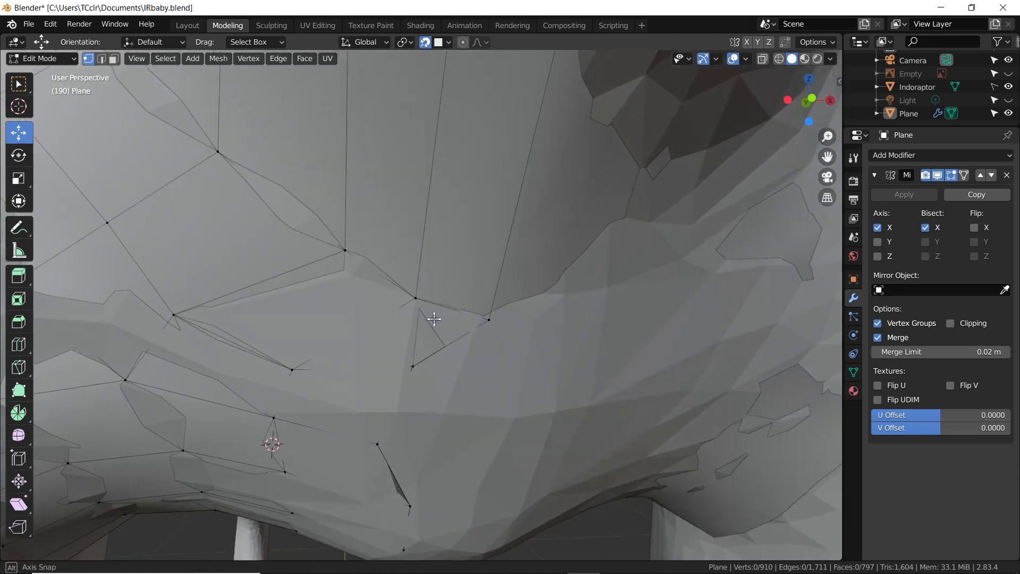
pyautogui.scroll(2, 431, 317)
pyautogui.click(392, 184)
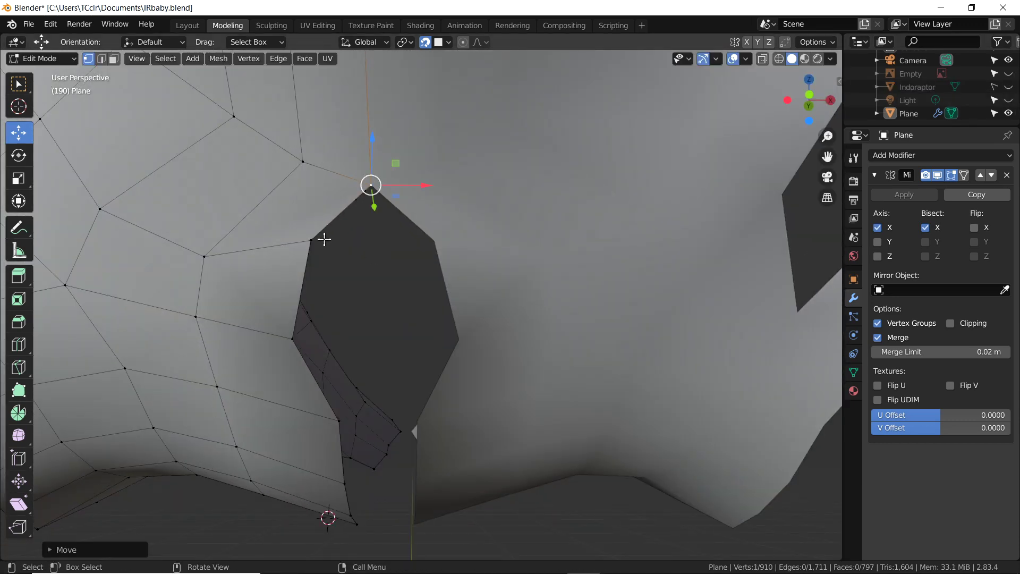
# Step: Merge the selected vertex into its neighbour near the front leg
pyautogui.moveTo(324, 240)
pyautogui.mouseDown(button='middle')
pyautogui.moveTo(328, 327)
pyautogui.moveTo(358, 298)
pyautogui.moveTo(322, 243)
pyautogui.moveTo(326, 227)
pyautogui.moveTo(313, 228)
pyautogui.mouseUp(button='middle')
pyautogui.moveTo(312, 227); pyautogui.dragTo(391, 234)
pyautogui.moveTo(386, 359)
pyautogui.mouseDown(button='middle')
pyautogui.moveTo(372, 292)
pyautogui.moveTo(372, 361)
pyautogui.mouseUp(button='middle')
pyautogui.scroll(2, 372, 362)
pyautogui.press('g')
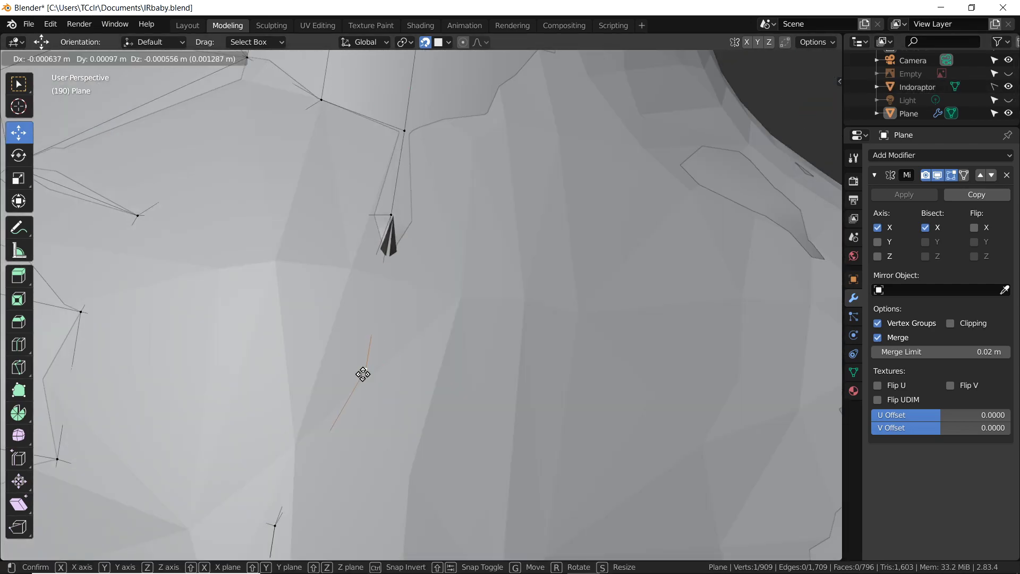
# Step: Hide the Indoraptor sculpt and reposition the vertex at the mesh tip
pyautogui.click(1009, 87)
pyautogui.press('a')
pyautogui.moveTo(510, 333)
pyautogui.mouseDown(button='middle')
pyautogui.moveTo(524, 265)
pyautogui.moveTo(470, 309)
pyautogui.moveTo(532, 107)
pyautogui.moveTo(474, 326)
pyautogui.mouseUp(button='middle')
pyautogui.hotkey('alt', 'a')
pyautogui.click(425, 175)
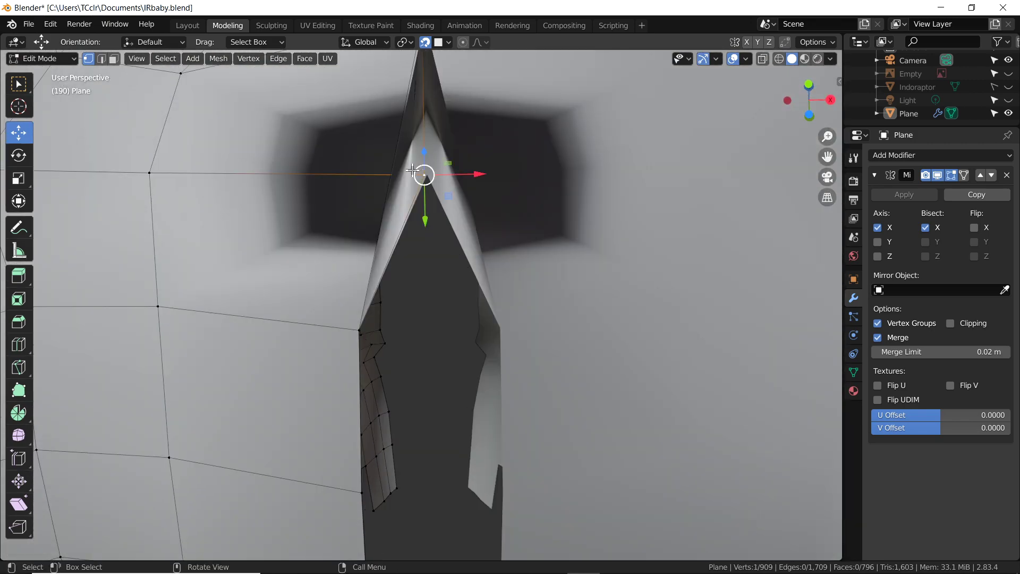
pyautogui.moveTo(358, 331)
pyautogui.mouseDown(button='middle')
pyautogui.moveTo(409, 284)
pyautogui.moveTo(405, 237)
pyautogui.mouseUp(button='middle')
pyautogui.press('g')
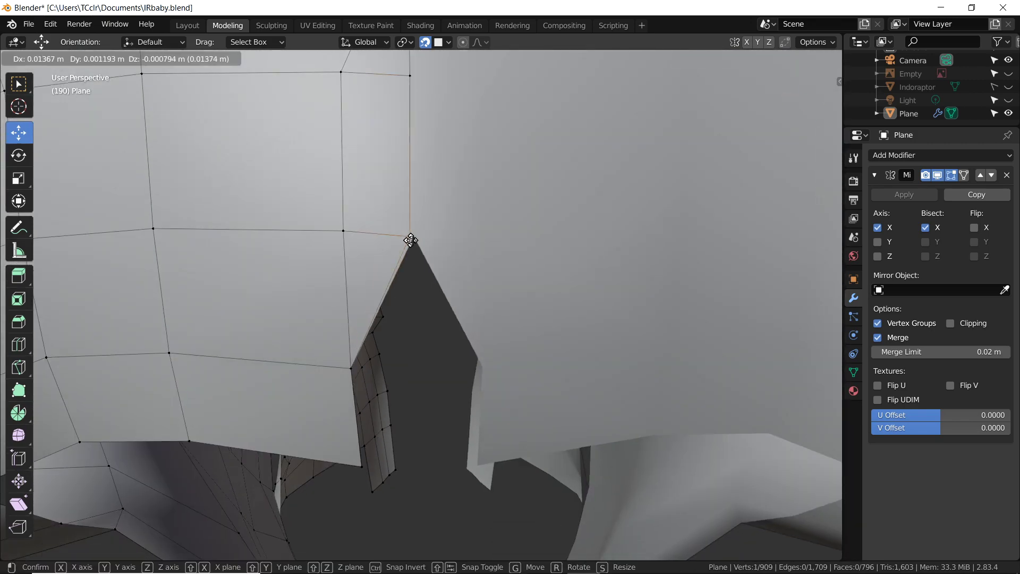
pyautogui.moveTo(361, 466)
pyautogui.mouseDown(button='middle')
pyautogui.moveTo(421, 382)
pyautogui.moveTo(515, 422)
pyautogui.moveTo(326, 296)
pyautogui.mouseUp(button='middle')
pyautogui.click(514, 421)
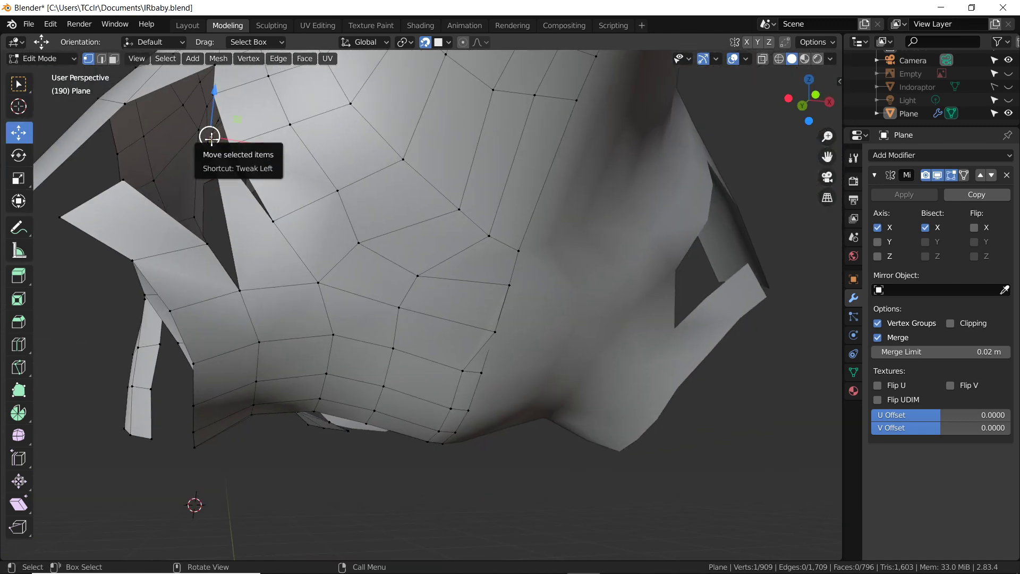
# Step: Delete the stray edge and its face, then select the new hole's border edges
pyautogui.press('x')
pyautogui.click(237, 245)
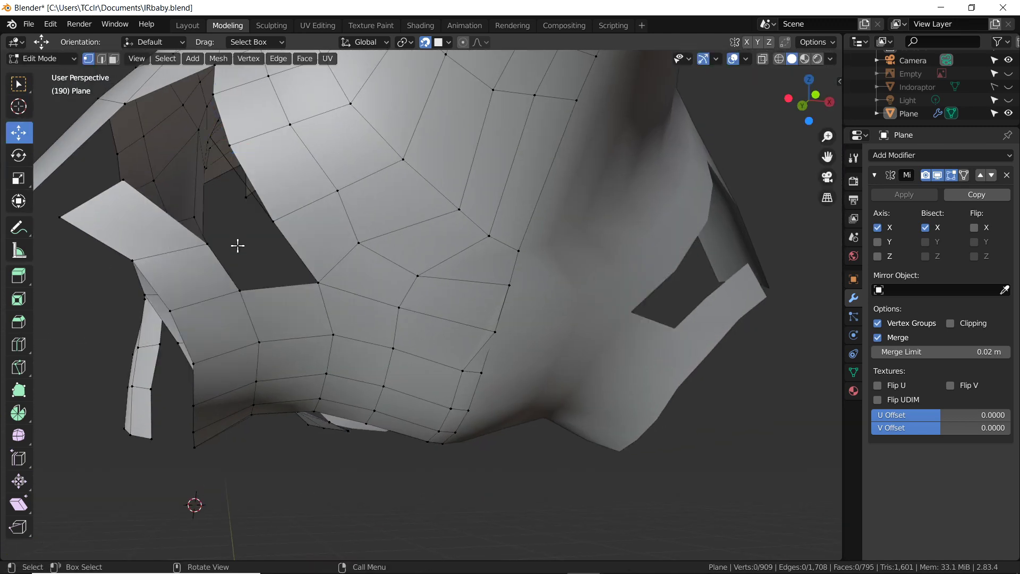
pyautogui.moveTo(237, 200)
pyautogui.mouseDown(button='middle')
pyautogui.moveTo(233, 177)
pyautogui.moveTo(212, 157)
pyautogui.moveTo(215, 175)
pyautogui.moveTo(180, 128)
pyautogui.moveTo(290, 420)
pyautogui.moveTo(490, 323)
pyautogui.moveTo(367, 341)
pyautogui.mouseUp(button='middle')
pyautogui.click(490, 323)
pyautogui.hotkey('alt', 'a')
pyautogui.moveTo(276, 259); pyautogui.dragTo(365, 308, button='middle')
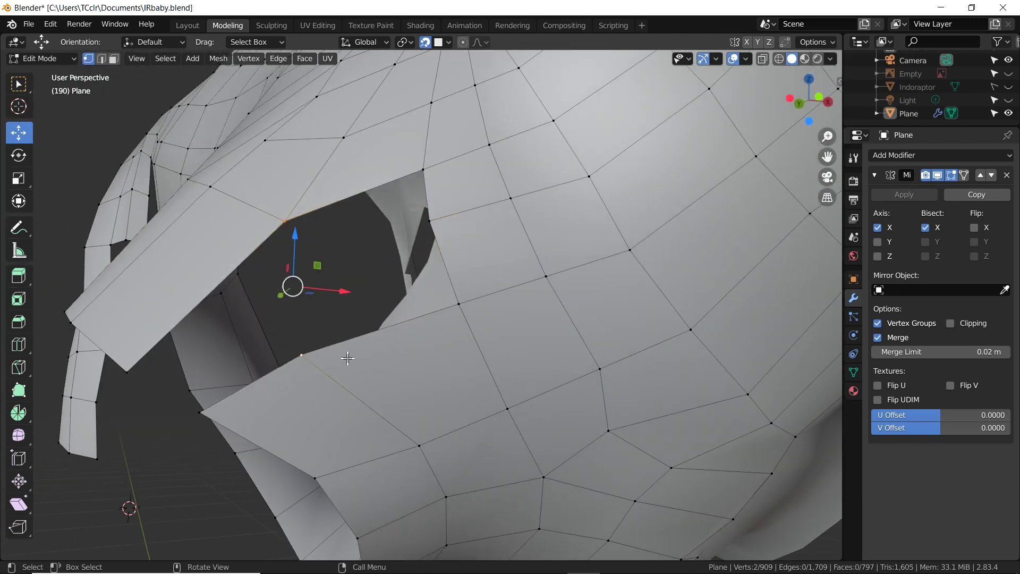
# Step: Fill the remaining shoulder gap with a face and fit a shoulder vertex to the sculpt
pyautogui.press('f')
pyautogui.hotkey('alt', 'a')
pyautogui.moveTo(228, 340)
pyautogui.mouseDown(button='middle')
pyautogui.moveTo(422, 364)
pyautogui.moveTo(325, 349)
pyautogui.moveTo(519, 307)
pyautogui.moveTo(353, 432)
pyautogui.moveTo(701, 230)
pyautogui.moveTo(524, 359)
pyautogui.moveTo(577, 381)
pyautogui.mouseUp(button='middle')
pyautogui.scroll(-5, 326, 349)
pyautogui.scroll(5, 519, 307)
pyautogui.click(610, 406)
pyautogui.press('g')
pyautogui.click(479, 375)
pyautogui.moveTo(479, 376)
pyautogui.mouseDown(button='middle')
pyautogui.moveTo(279, 372)
pyautogui.moveTo(369, 367)
pyautogui.mouseUp(button='middle')
# Step: Move several more shoulder vertices along the surface onto the sculpt
pyautogui.press('g')
pyautogui.click(280, 406)
pyautogui.click(404, 388)
pyautogui.press('g')
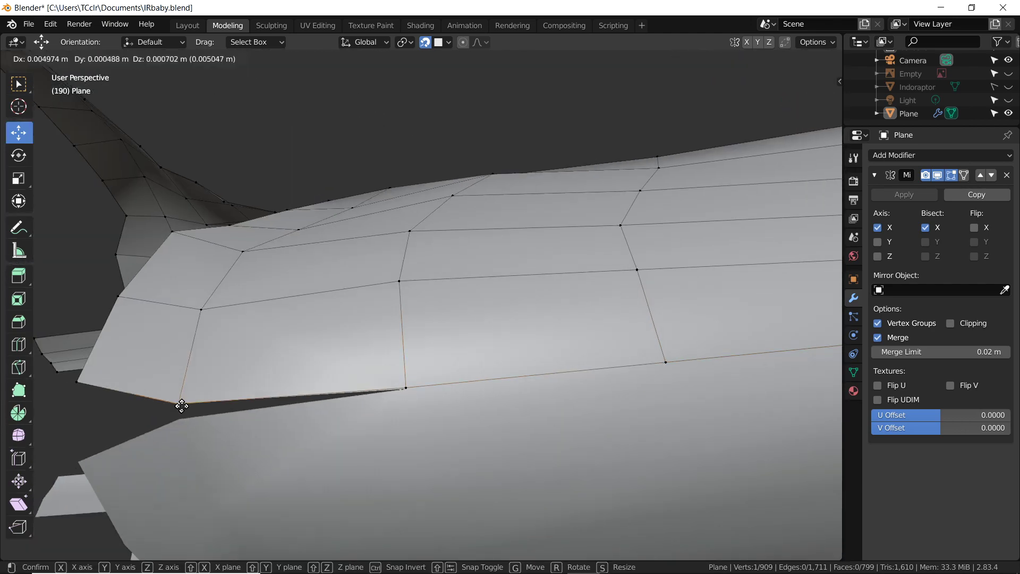
pyautogui.click(177, 411)
pyautogui.press('g')
pyautogui.click(75, 417)
pyautogui.scroll(-5, 75, 417)
pyautogui.moveTo(75, 417)
pyautogui.mouseDown(button='middle')
pyautogui.moveTo(528, 445)
pyautogui.moveTo(494, 412)
pyautogui.moveTo(617, 337)
pyautogui.mouseUp(button='middle')
pyautogui.click(528, 445)
pyautogui.scroll(5, 494, 413)
pyautogui.scroll(3, 617, 337)
# Step: Merge a vertex near the neck onto its neighbour
pyautogui.moveTo(427, 349); pyautogui.dragTo(405, 333, button='middle')
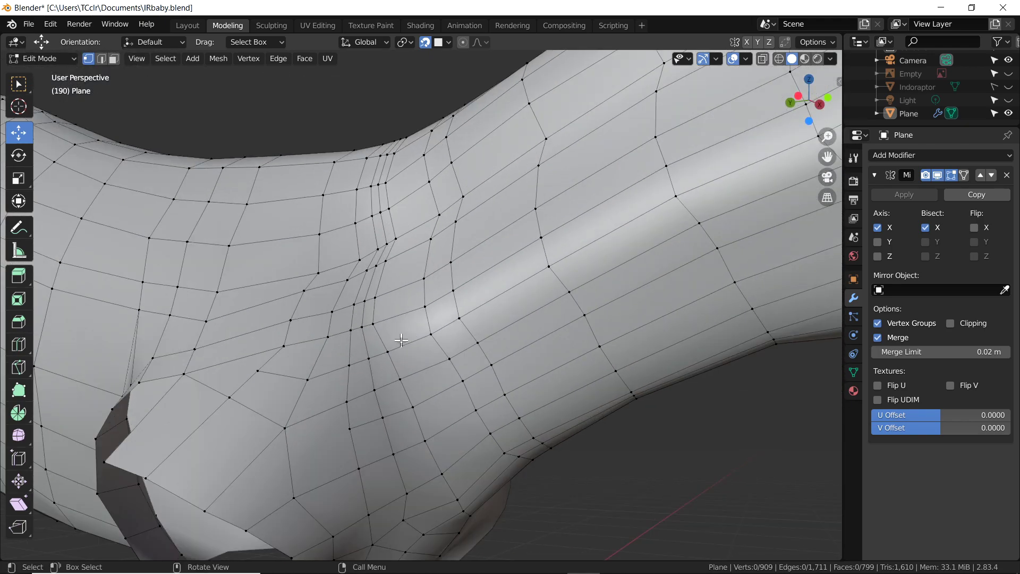
pyautogui.scroll(-5, 370, 347)
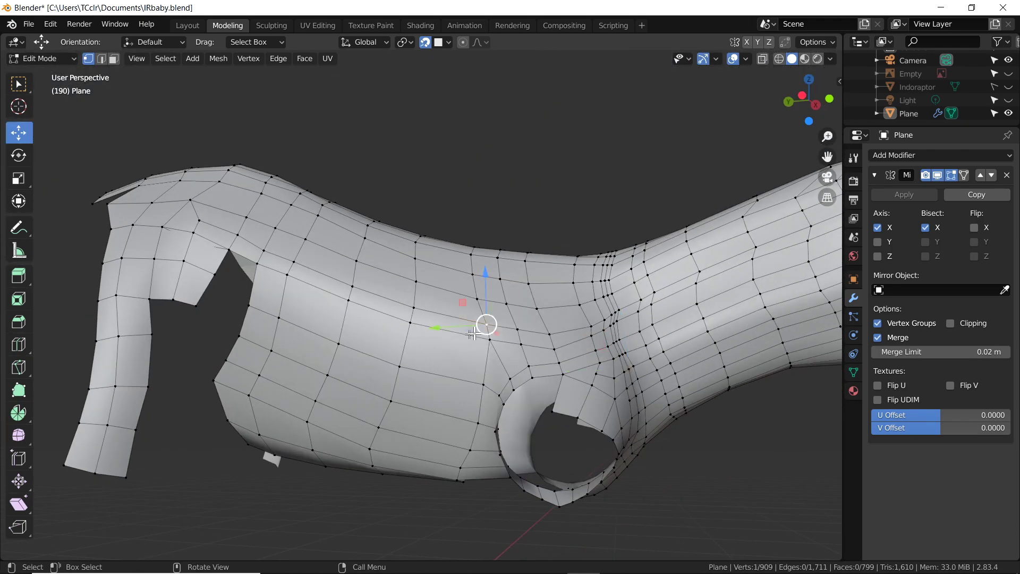
pyautogui.keyDown('shift'); pyautogui.click(611, 393); pyautogui.keyUp('shift')
pyautogui.scroll(5, 335, 389)
pyautogui.hotkey('alt', 'a')
pyautogui.moveTo(292, 378); pyautogui.dragTo(650, 285, button='middle')
pyautogui.scroll(-3, 454, 373)
pyautogui.scroll(3, 471, 328)
pyautogui.click(704, 207)
pyautogui.press('g')
pyautogui.click(720, 186)
# Step: Reposition another vertex, then dissolve the stray diagonal edge with X > Dissolve Edges
pyautogui.scroll(-3, 642, 282)
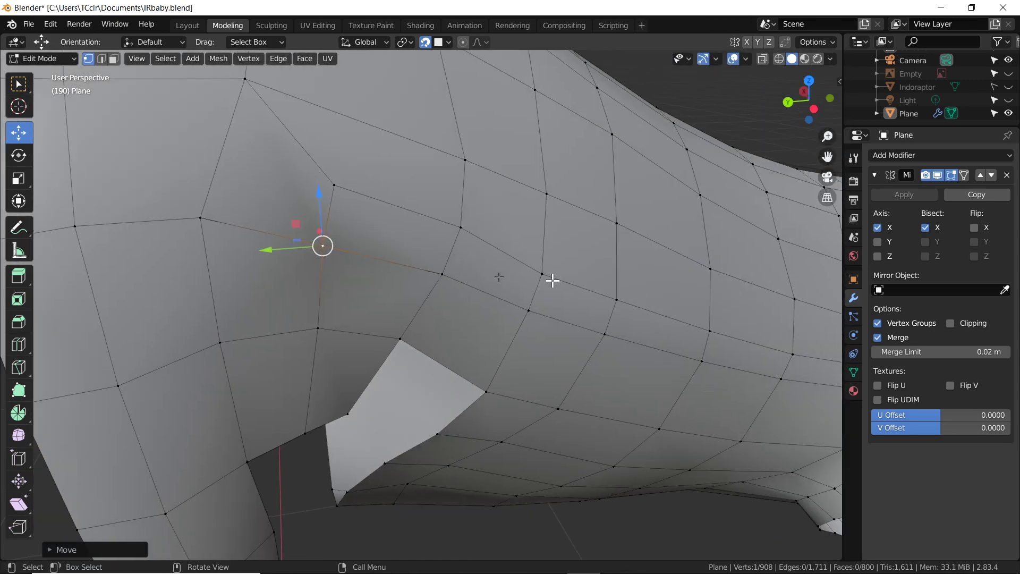
pyautogui.scroll(3, 387, 234)
pyautogui.press('g')
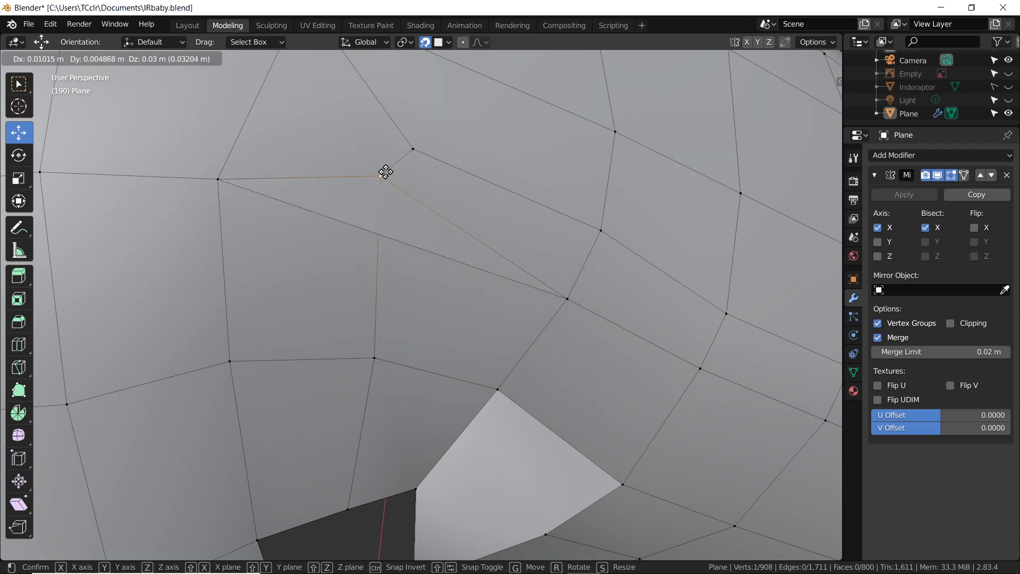
pyautogui.click(386, 171)
pyautogui.rightClick(567, 301)
pyautogui.keyDown('alt'); pyautogui.click(479, 268); pyautogui.keyUp('alt')
pyautogui.press('x')
pyautogui.click(511, 494)
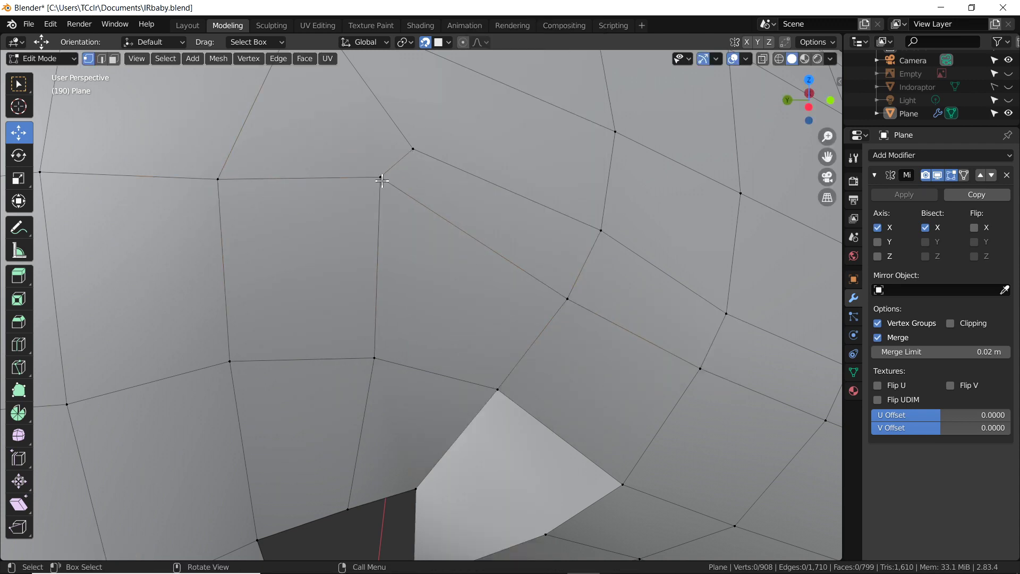
# Step: Select the rim edges along the front leg opening
pyautogui.click(382, 181)
pyautogui.scroll(-3, 505, 266)
pyautogui.scroll(2, 508, 313)
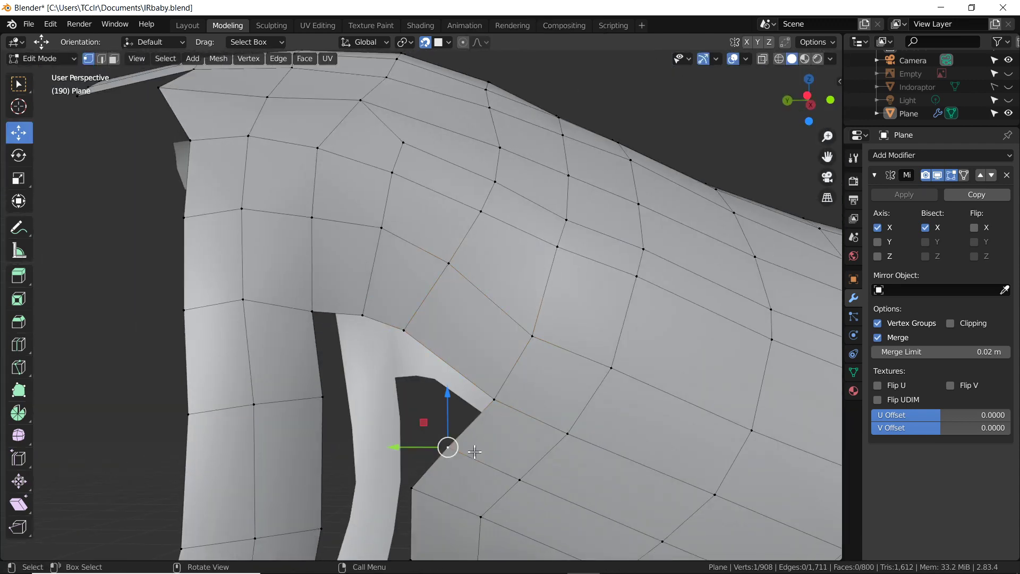
pyautogui.scroll(-3, 475, 452)
pyautogui.moveTo(497, 394)
pyautogui.mouseDown(button='middle')
pyautogui.moveTo(374, 340)
pyautogui.moveTo(455, 449)
pyautogui.moveTo(365, 310)
pyautogui.moveTo(439, 353)
pyautogui.moveTo(521, 346)
pyautogui.moveTo(447, 247)
pyautogui.moveTo(531, 339)
pyautogui.mouseUp(button='middle')
pyautogui.scroll(3, 373, 340)
pyautogui.keyDown('ctrl'); pyautogui.click(227, 418); pyautogui.keyUp('ctrl')
pyautogui.moveTo(227, 418)
pyautogui.mouseDown(button='middle')
pyautogui.moveTo(278, 387)
pyautogui.moveTo(132, 262)
pyautogui.moveTo(325, 331)
pyautogui.mouseUp(button='middle')
# Step: Extrude the leg rim loop and move the new row down the leg
pyautogui.press('e')
pyautogui.moveTo(396, 360)
pyautogui.mouseDown(button='middle')
pyautogui.moveTo(267, 484)
pyautogui.moveTo(435, 446)
pyautogui.moveTo(532, 265)
pyautogui.mouseUp(button='middle')
pyautogui.press('e')
pyautogui.rightClick(451, 450)
pyautogui.hotkey('ctrl', 'z')
pyautogui.hotkey('ctrl', 'z')
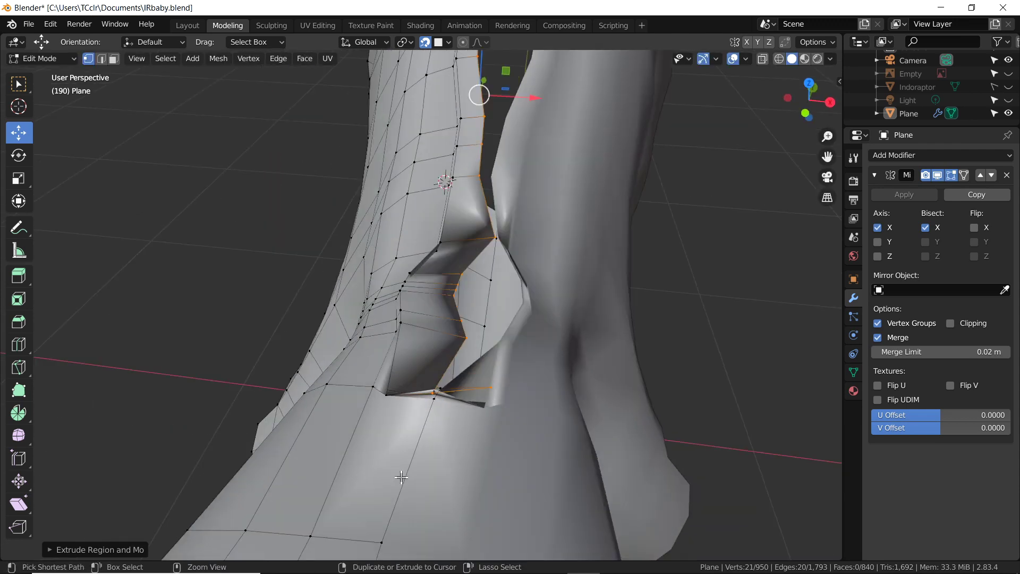
pyautogui.press('e')
pyautogui.rightClick(549, 173)
pyautogui.moveTo(549, 173)
pyautogui.mouseDown(button='middle')
pyautogui.moveTo(572, 246)
pyautogui.moveTo(483, 266)
pyautogui.moveTo(463, 287)
pyautogui.mouseUp(button='middle')
pyautogui.press('g')
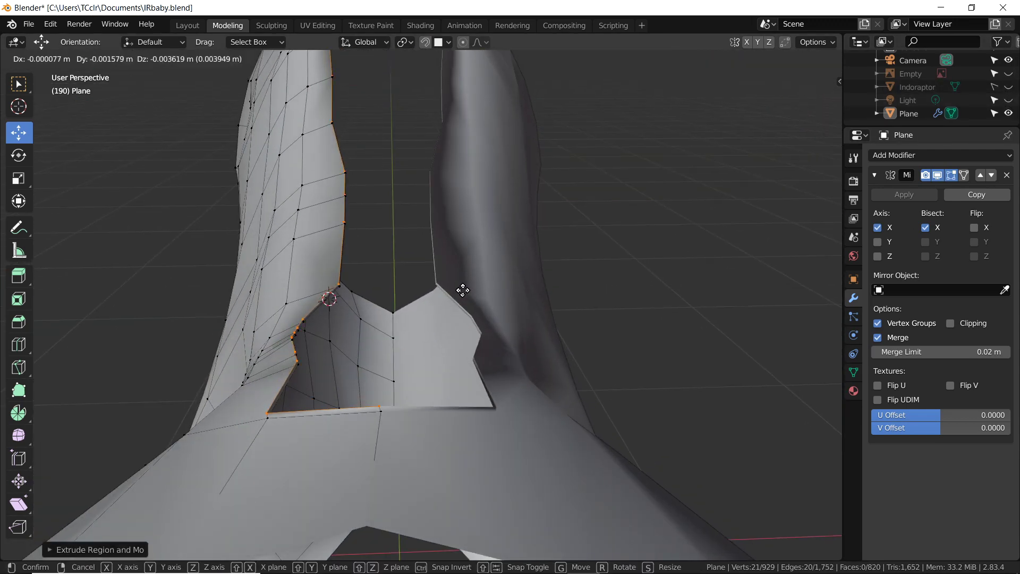
pyautogui.click(467, 289)
# Step: Extrude a second row of faces further down the leg
pyautogui.press('e')
pyautogui.rightClick(492, 287)
pyautogui.moveTo(493, 287)
pyautogui.mouseDown(button='middle')
pyautogui.moveTo(221, 289)
pyautogui.moveTo(164, 330)
pyautogui.moveTo(444, 232)
pyautogui.moveTo(389, 226)
pyautogui.moveTo(432, 252)
pyautogui.moveTo(237, 266)
pyautogui.moveTo(439, 266)
pyautogui.moveTo(334, 281)
pyautogui.moveTo(675, 214)
pyautogui.moveTo(767, 224)
pyautogui.moveTo(481, 312)
pyautogui.moveTo(611, 313)
pyautogui.moveTo(513, 262)
pyautogui.moveTo(609, 242)
pyautogui.mouseUp(button='middle')
pyautogui.hotkey('ctrl', 'z')
pyautogui.press('e')
pyautogui.hotkey('alt', 'a')
# Step: Move the first new leg vertices onto the sculpted leg surface
pyautogui.click(505, 290)
pyautogui.press('g')
pyautogui.click(449, 326)
pyautogui.moveTo(449, 325); pyautogui.dragTo(520, 187, button='middle')
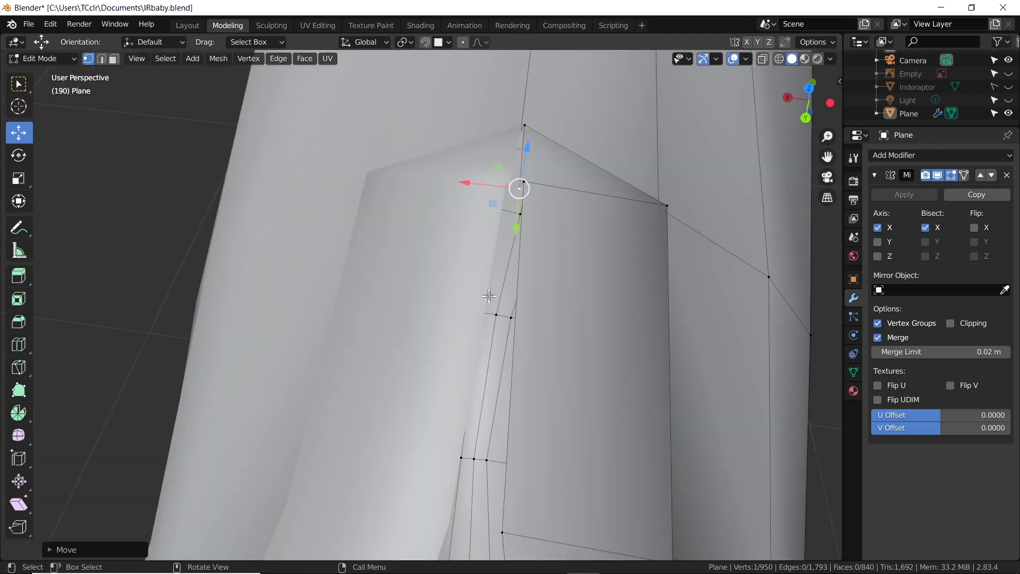
pyautogui.press('g')
pyautogui.moveTo(534, 514)
pyautogui.mouseDown(button='middle')
pyautogui.moveTo(494, 363)
pyautogui.moveTo(489, 412)
pyautogui.moveTo(451, 264)
pyautogui.moveTo(418, 387)
pyautogui.moveTo(421, 332)
pyautogui.mouseUp(button='middle')
pyautogui.press('g')
pyautogui.click(438, 233)
pyautogui.press('g')
pyautogui.scroll(-3, 415, 367)
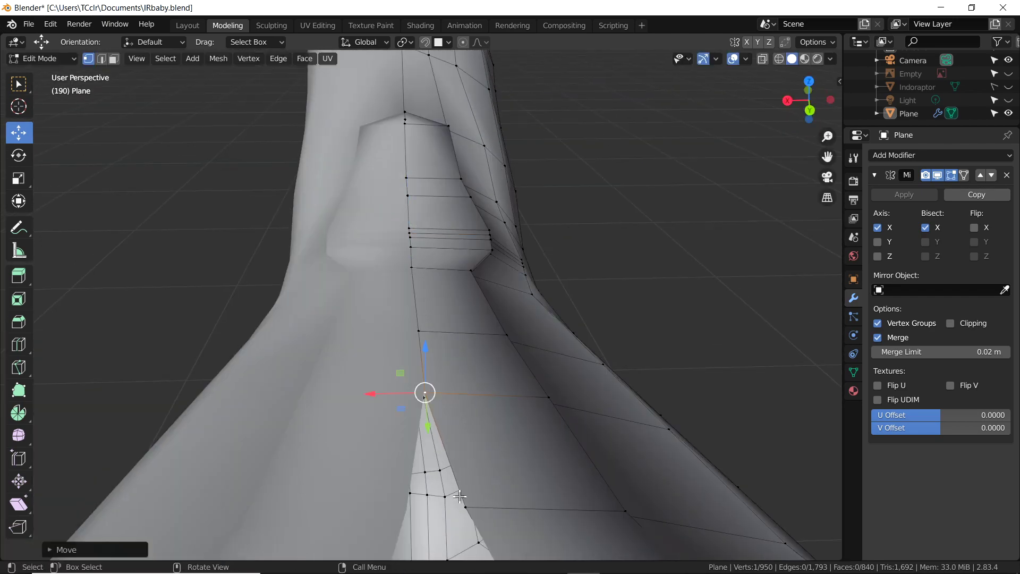
pyautogui.moveTo(460, 496)
pyautogui.mouseDown(button='middle')
pyautogui.moveTo(401, 310)
pyautogui.moveTo(463, 356)
pyautogui.mouseUp(button='middle')
# Step: Reposition an edge and several vertices along the leg to follow the sculpt
pyautogui.keyDown('ctrl'); pyautogui.click(401, 310); pyautogui.keyUp('ctrl')
pyautogui.press('g')
pyautogui.click(422, 318)
pyautogui.press('g')
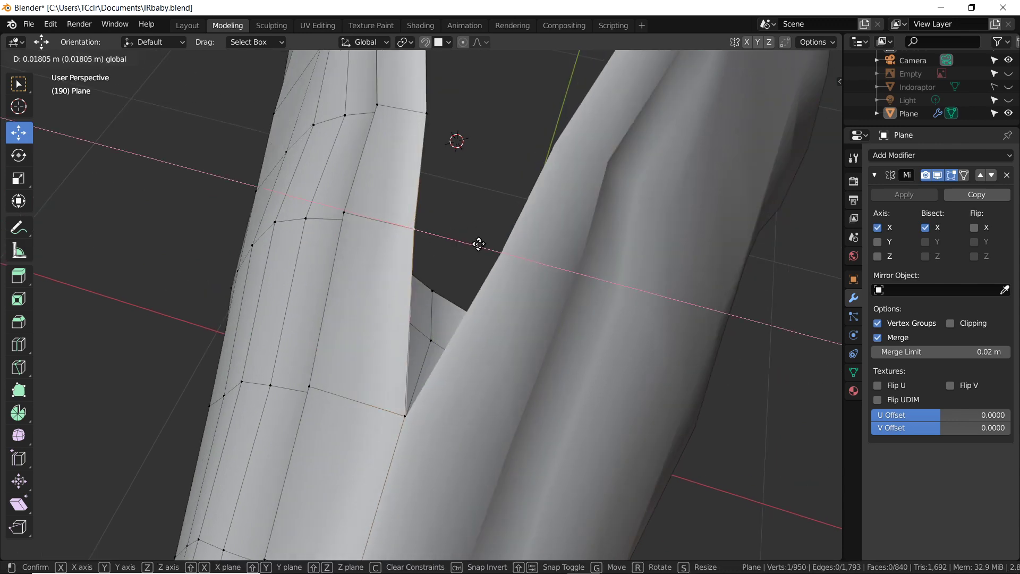
pyautogui.click(478, 244)
pyautogui.moveTo(478, 245); pyautogui.dragTo(451, 301, button='middle')
pyautogui.press('g')
pyautogui.click(510, 266)
pyautogui.moveTo(510, 266); pyautogui.dragTo(316, 312, button='middle')
pyautogui.press('g')
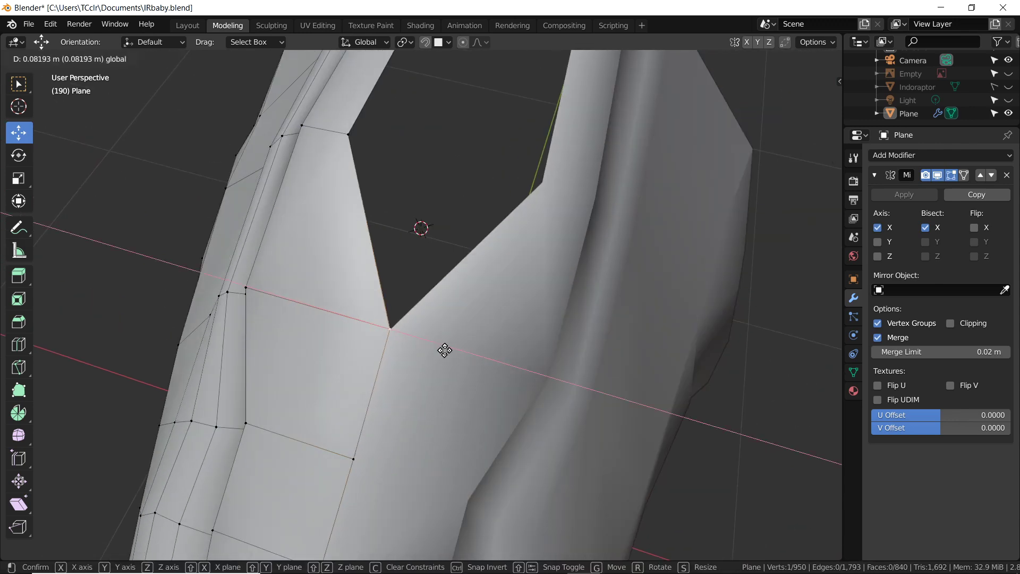
pyautogui.click(444, 350)
pyautogui.moveTo(444, 350); pyautogui.dragTo(341, 278, button='middle')
# Step: Fit the remaining vertices where the front-leg strip meets the body
pyautogui.press('g')
pyautogui.click(460, 278)
pyautogui.moveTo(460, 278)
pyautogui.mouseDown(button='middle')
pyautogui.moveTo(515, 296)
pyautogui.moveTo(456, 171)
pyautogui.mouseUp(button='middle')
pyautogui.press('g')
pyautogui.click(514, 296)
pyautogui.press('g')
pyautogui.click(558, 171)
pyautogui.moveTo(558, 171); pyautogui.dragTo(494, 245, button='middle')
pyautogui.press('g')
pyautogui.click(557, 273)
pyautogui.scroll(-5, 510, 262)
pyautogui.moveTo(515, 234); pyautogui.dragTo(460, 293, button='middle')
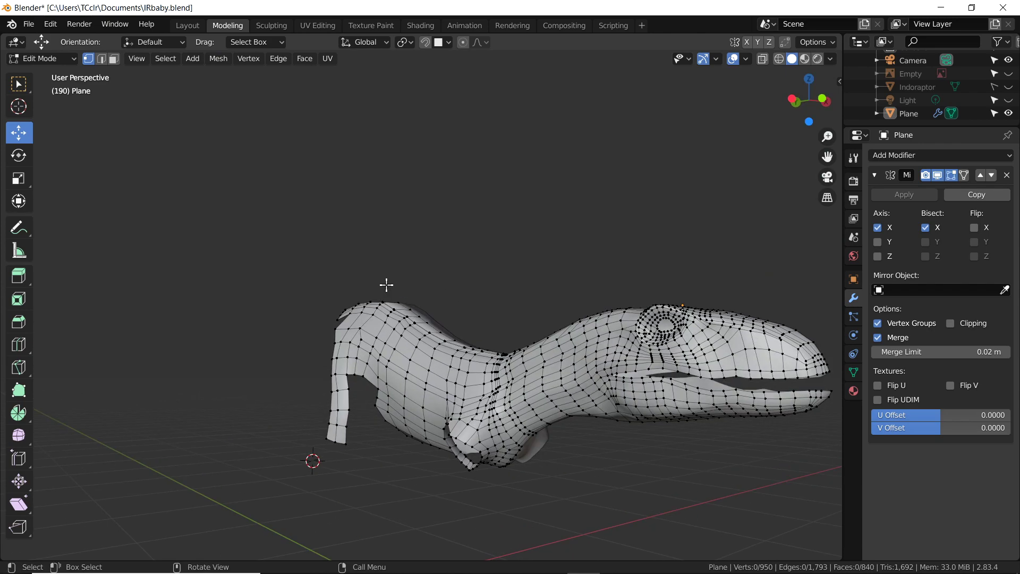
# Step: Connect vertices across the chest gap with a new edge
pyautogui.click(1008, 86)
pyautogui.moveTo(372, 372); pyautogui.dragTo(319, 417, button='middle')
pyautogui.scroll(6, 501, 251)
pyautogui.moveTo(501, 251)
pyautogui.mouseDown(button='middle')
pyautogui.moveTo(569, 433)
pyautogui.moveTo(647, 355)
pyautogui.moveTo(558, 337)
pyautogui.moveTo(579, 180)
pyautogui.mouseUp(button='middle')
pyautogui.scroll(-3, 647, 355)
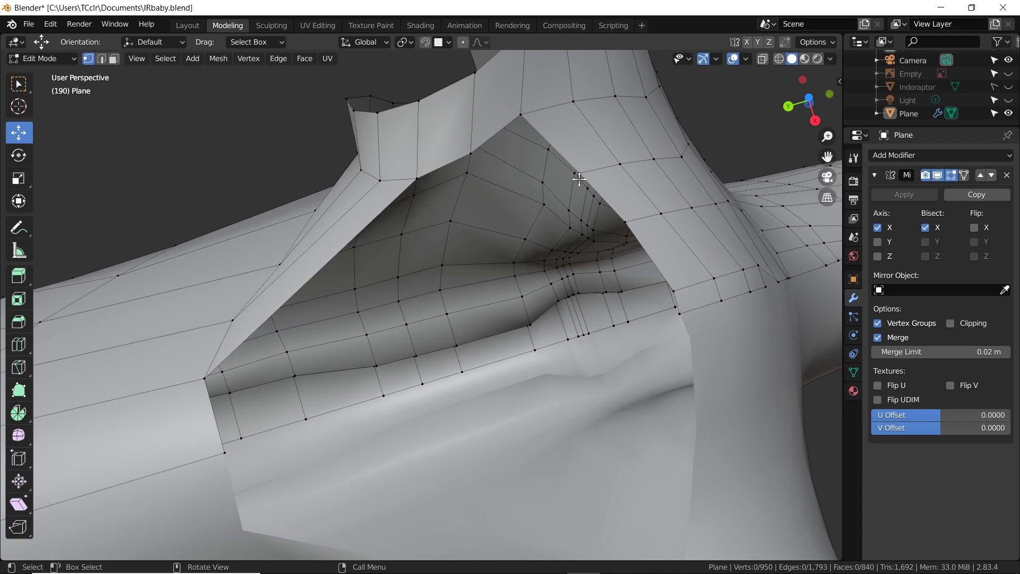
pyautogui.click(579, 173)
pyautogui.keyDown('ctrl'); pyautogui.click(619, 250); pyautogui.keyUp('ctrl')
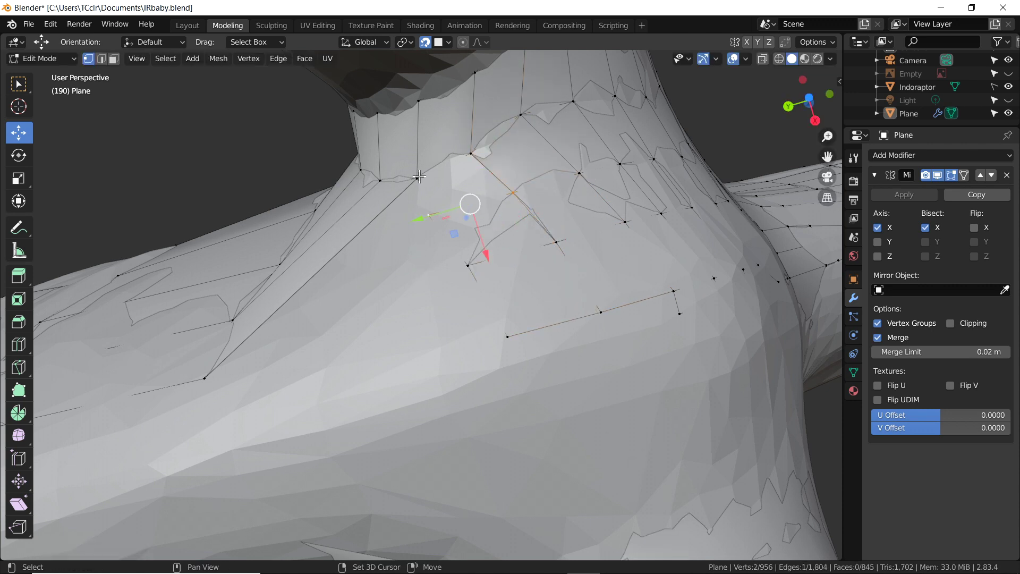
pyautogui.click(471, 317)
pyautogui.press('f')
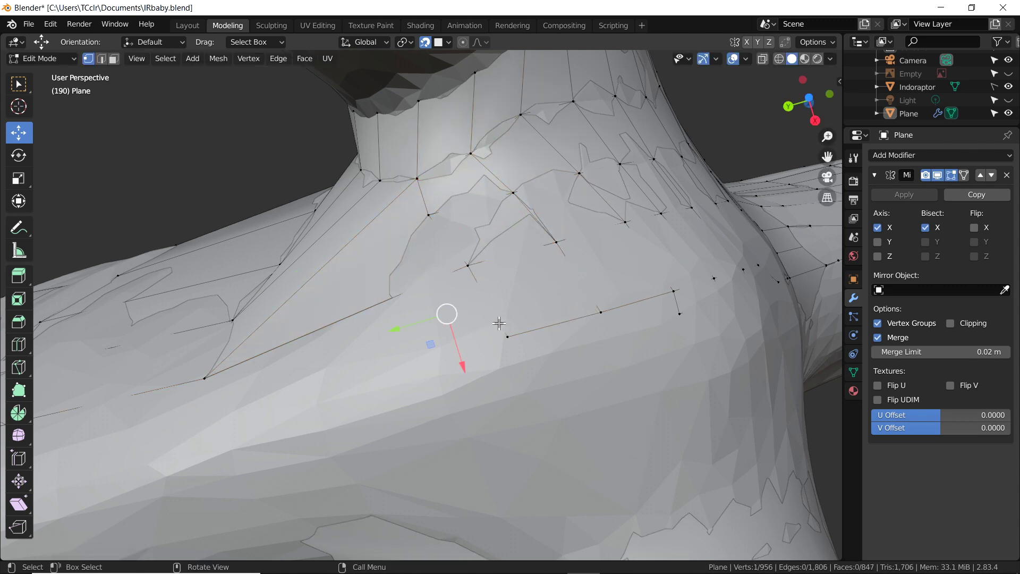
# Step: Fill the open quad with a face and slide its vertex onto the chest
pyautogui.click(1009, 87)
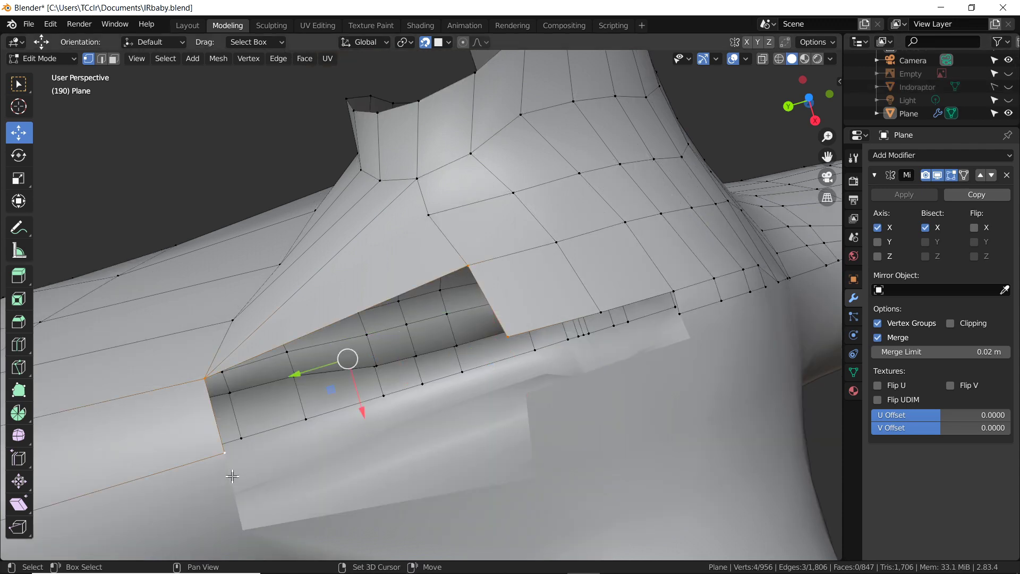
pyautogui.press('f')
pyautogui.click(507, 336)
pyautogui.moveTo(507, 335); pyautogui.dragTo(598, 312)
pyautogui.moveTo(629, 387); pyautogui.dragTo(518, 364)
pyautogui.moveTo(632, 301)
pyautogui.mouseDown(button='middle')
pyautogui.moveTo(417, 262)
pyautogui.moveTo(425, 372)
pyautogui.mouseUp(button='middle')
pyautogui.moveTo(433, 392); pyautogui.dragTo(498, 371)
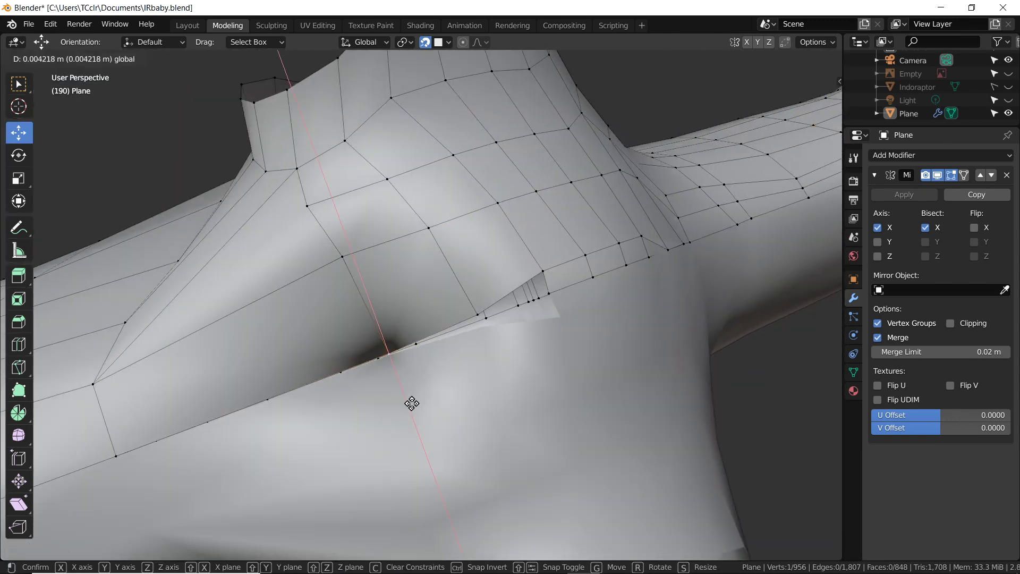
# Step: Move chest vertices into the crease between leg and body
pyautogui.click(547, 292)
pyautogui.press('g')
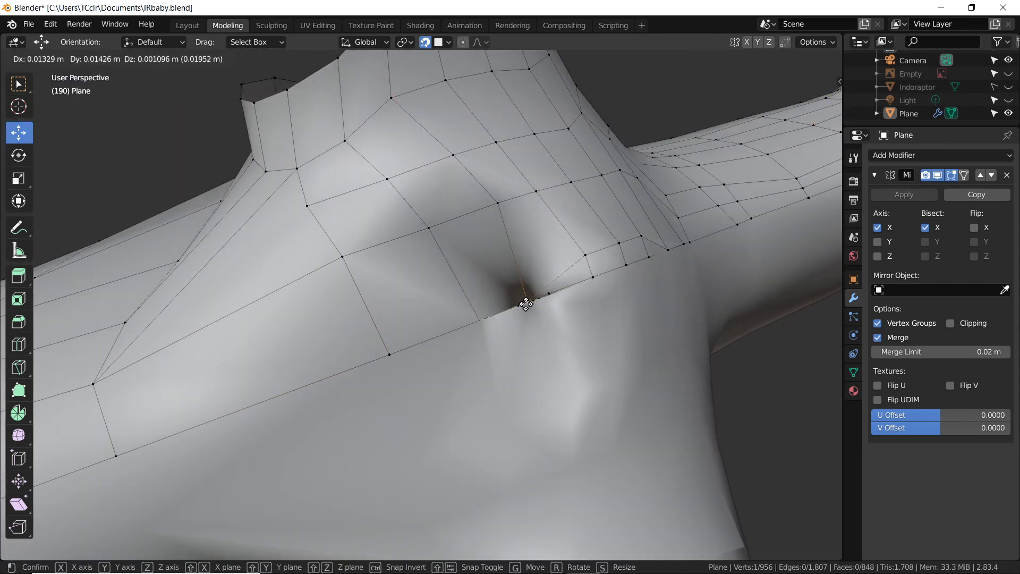
pyautogui.click(559, 290)
pyautogui.moveTo(637, 265)
pyautogui.mouseDown(button='middle')
pyautogui.moveTo(601, 330)
pyautogui.moveTo(473, 228)
pyautogui.moveTo(449, 177)
pyautogui.moveTo(332, 184)
pyautogui.mouseUp(button='middle')
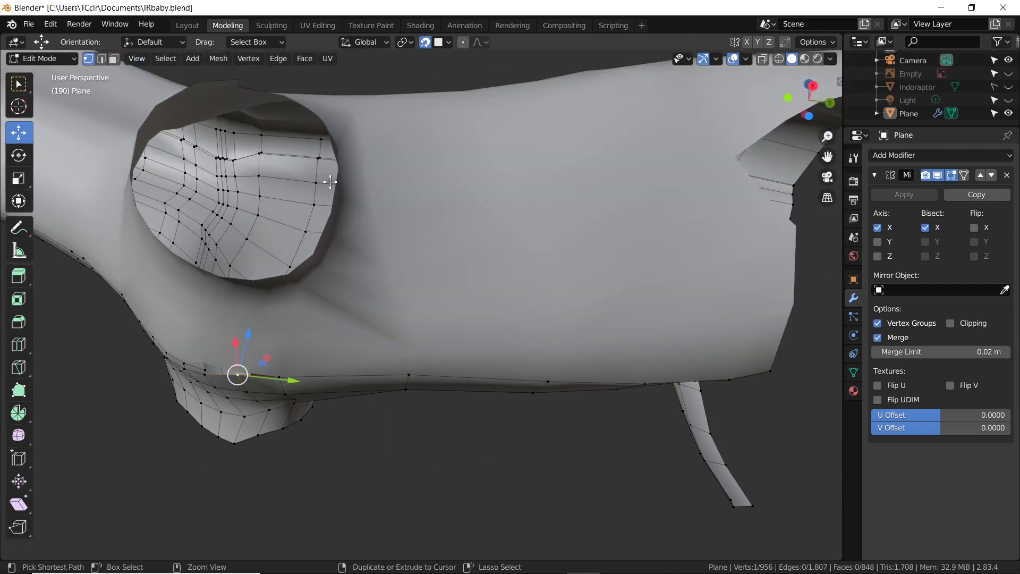
pyautogui.moveTo(330, 182); pyautogui.dragTo(474, 228, button='middle')
pyautogui.scroll(3, 473, 228)
pyautogui.press('g')
pyautogui.click(465, 258)
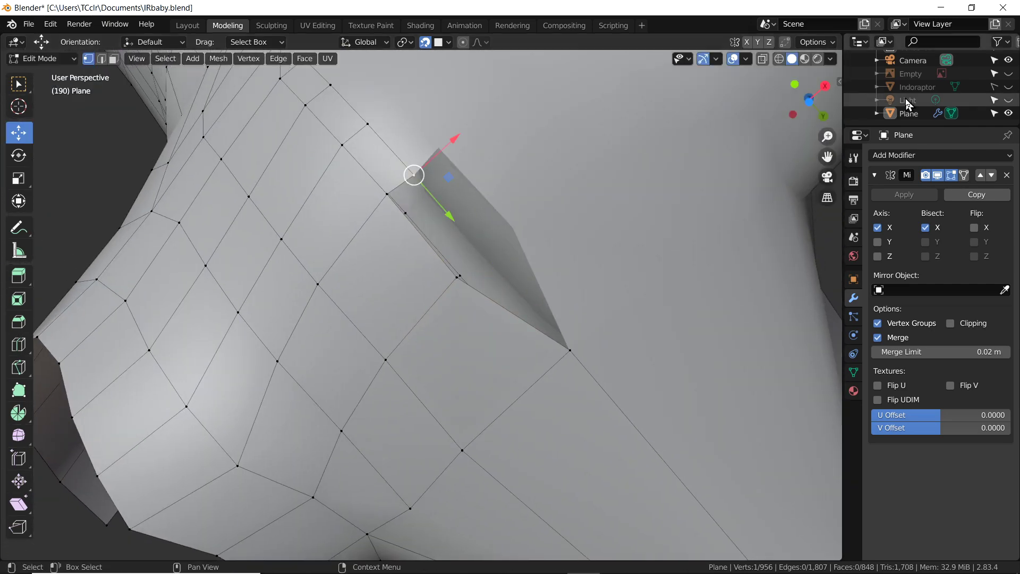
# Step: Reposition a vertex near the armpit onto the sculpt surface
pyautogui.click(1008, 86)
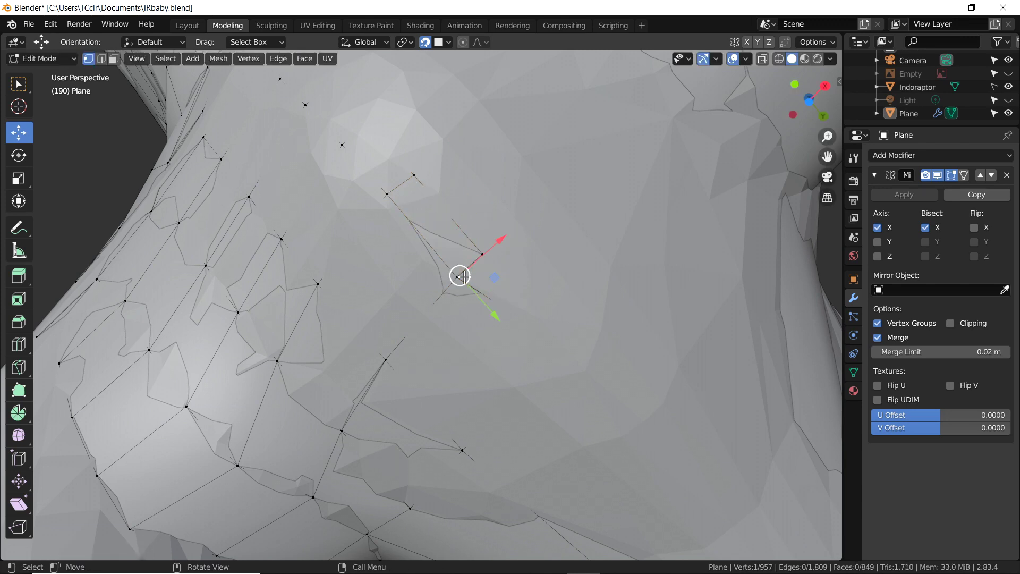
pyautogui.moveTo(484, 296); pyautogui.dragTo(463, 298, button='middle')
pyautogui.click(464, 298)
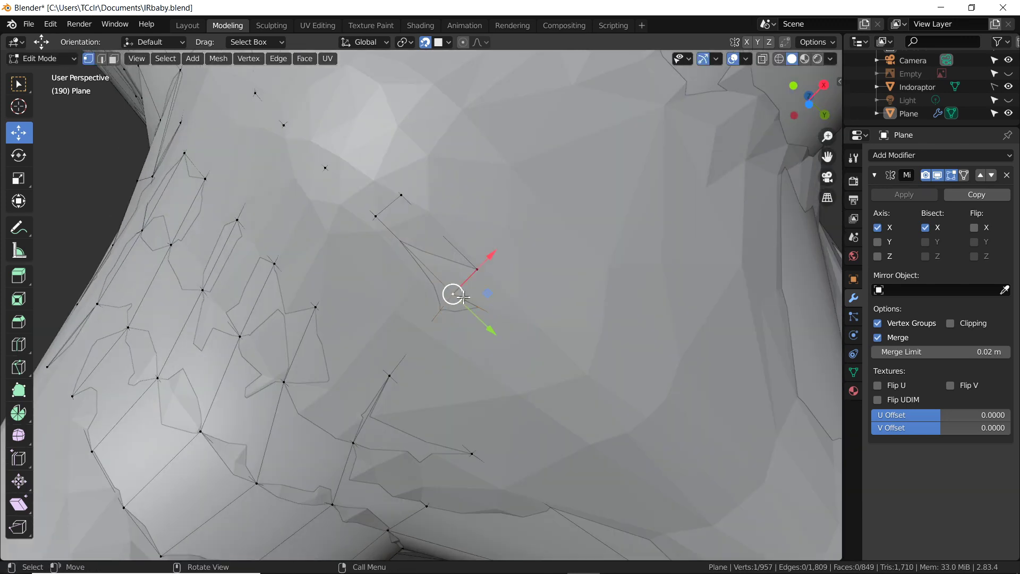
pyautogui.click(1008, 86)
pyautogui.scroll(3, 569, 330)
pyautogui.press('g')
pyautogui.click(406, 257)
pyautogui.moveTo(405, 257)
pyautogui.mouseDown(button='middle')
pyautogui.moveTo(525, 257)
pyautogui.moveTo(628, 180)
pyautogui.moveTo(579, 221)
pyautogui.moveTo(467, 262)
pyautogui.moveTo(405, 258)
pyautogui.mouseUp(button='middle')
pyautogui.scroll(3, 405, 257)
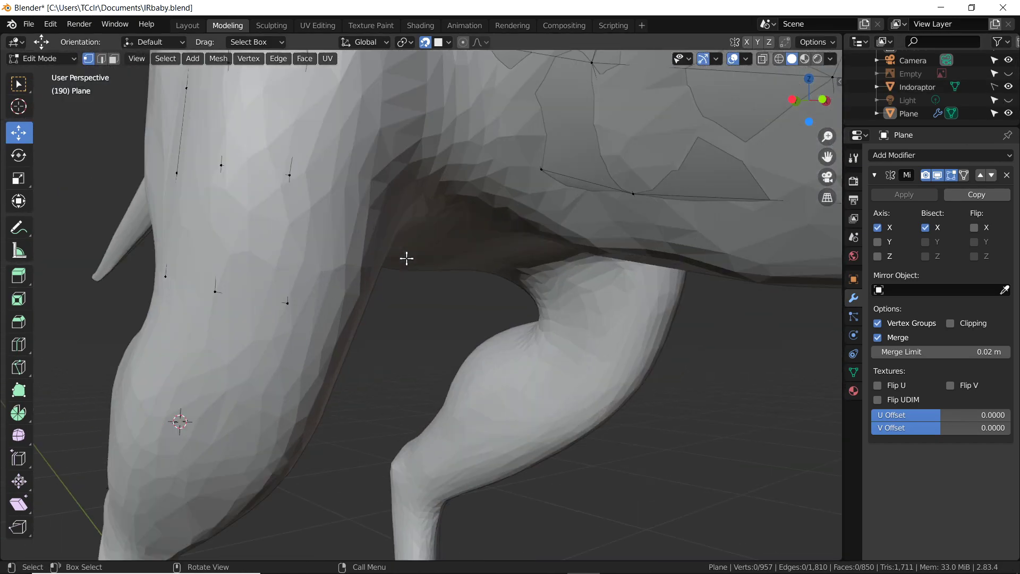
# Step: Slide three leg edges into place and extrude a border edge into a new face
pyautogui.keyDown('ctrl'); pyautogui.click(323, 271); pyautogui.keyUp('ctrl')
pyautogui.press('g')
pyautogui.moveTo(383, 223)
pyautogui.mouseDown(button='middle')
pyautogui.moveTo(404, 181)
pyautogui.moveTo(224, 438)
pyautogui.moveTo(298, 480)
pyautogui.mouseUp(button='middle')
pyautogui.click(449, 160)
pyautogui.click(266, 453)
pyautogui.press('e')
pyautogui.click(306, 505)
# Step: Place the new face's vertex and select the edge at the gap border
pyautogui.moveTo(249, 493)
pyautogui.mouseDown(button='middle')
pyautogui.moveTo(470, 312)
pyautogui.moveTo(501, 412)
pyautogui.moveTo(512, 360)
pyautogui.moveTo(452, 351)
pyautogui.mouseUp(button='middle')
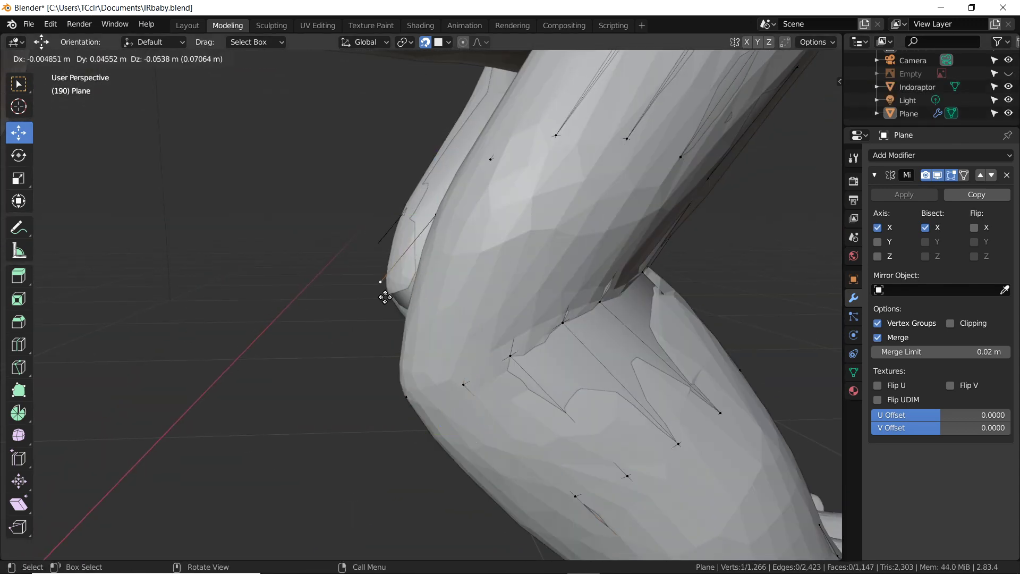
pyautogui.click(403, 390)
pyautogui.moveTo(399, 372)
pyautogui.mouseDown(button='middle')
pyautogui.moveTo(479, 364)
pyautogui.moveTo(21, 404)
pyautogui.mouseUp(button='middle')
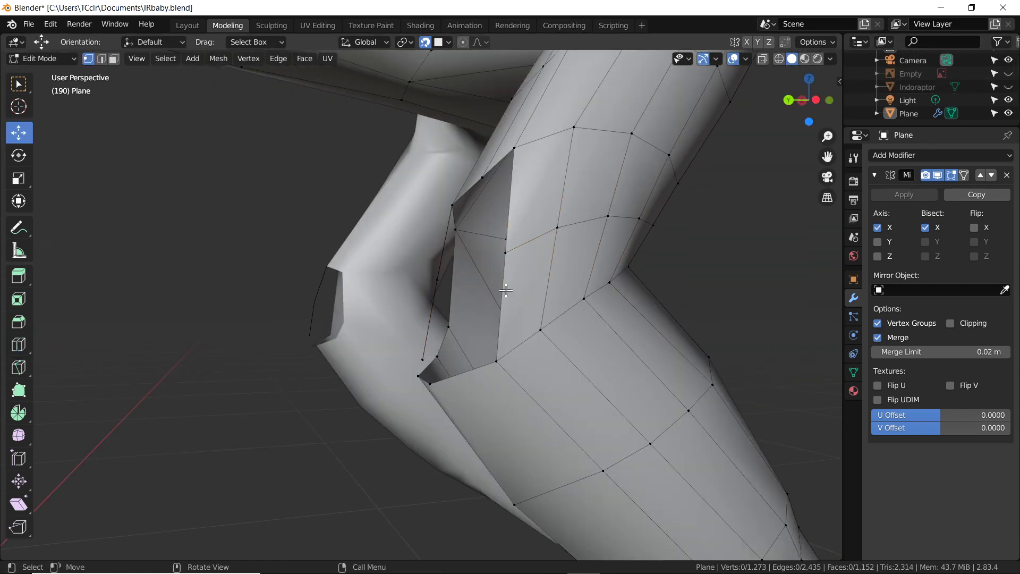
pyautogui.click(435, 365)
pyautogui.moveTo(435, 365); pyautogui.dragTo(450, 375, button='middle')
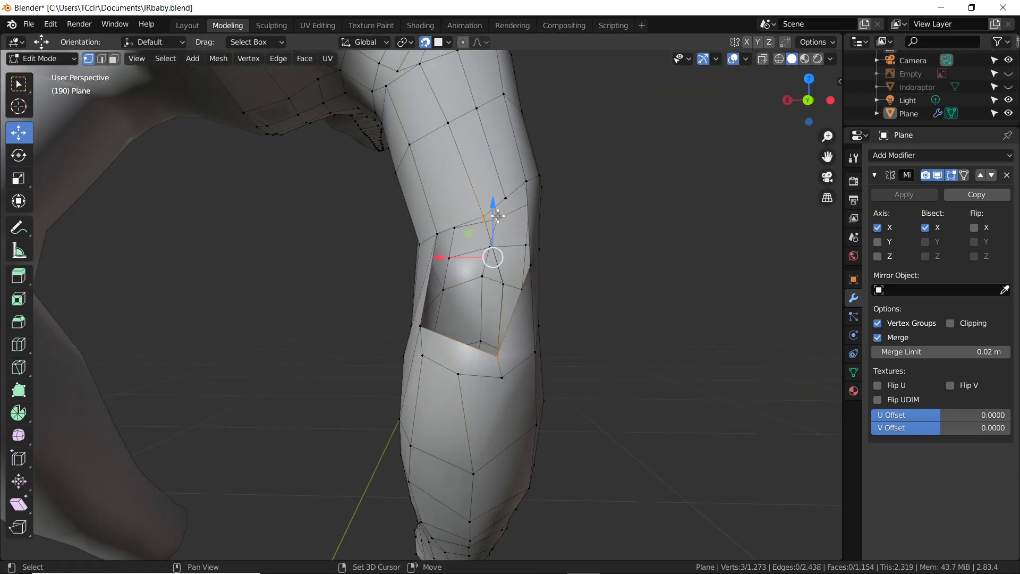
pyautogui.moveTo(431, 283)
pyautogui.mouseDown(button='middle')
pyautogui.moveTo(526, 303)
pyautogui.moveTo(432, 337)
pyautogui.moveTo(572, 326)
pyautogui.moveTo(284, 343)
pyautogui.mouseUp(button='middle')
# Step: Dissolve the stray vertex at the leg joint and move a vertex onto the leg
pyautogui.press('x')
pyautogui.click(472, 292)
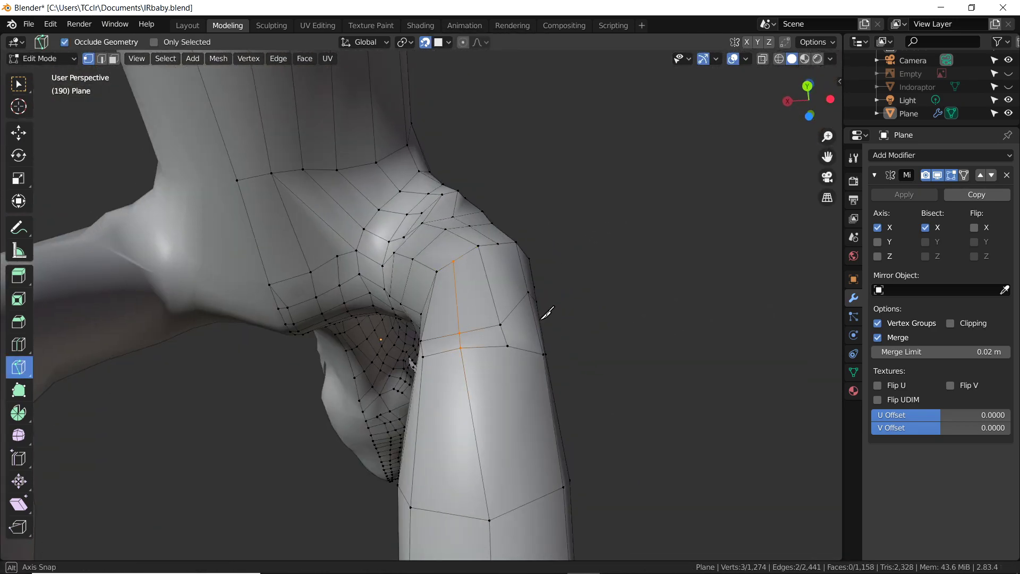
pyautogui.hotkey('shift', 'space')
pyautogui.press('g')
pyautogui.moveTo(547, 314); pyautogui.dragTo(462, 314, button='middle')
pyautogui.moveTo(457, 303); pyautogui.dragTo(468, 330)
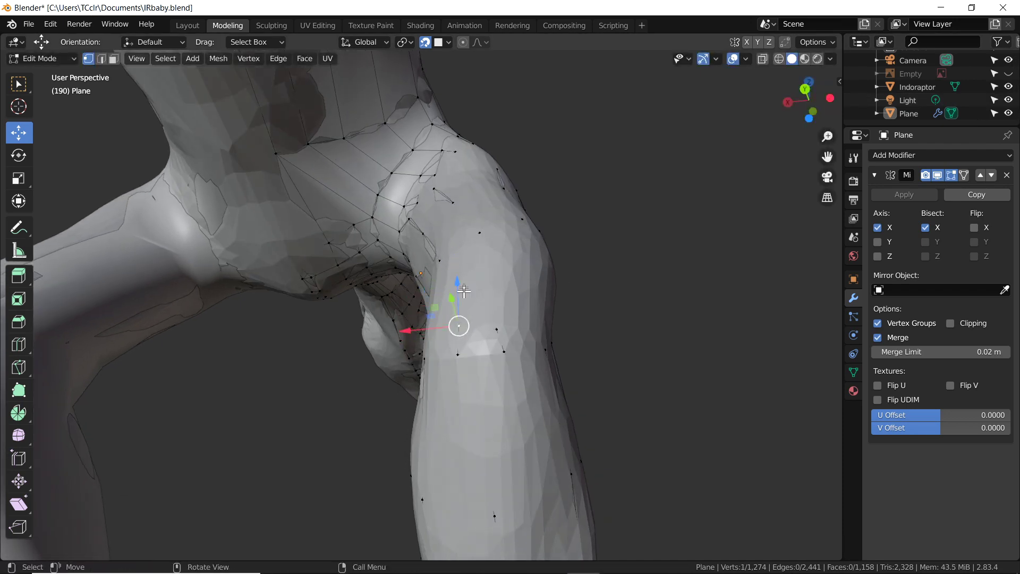
pyautogui.press('g')
pyautogui.moveTo(540, 355); pyautogui.dragTo(458, 275, button='middle')
pyautogui.click(458, 276)
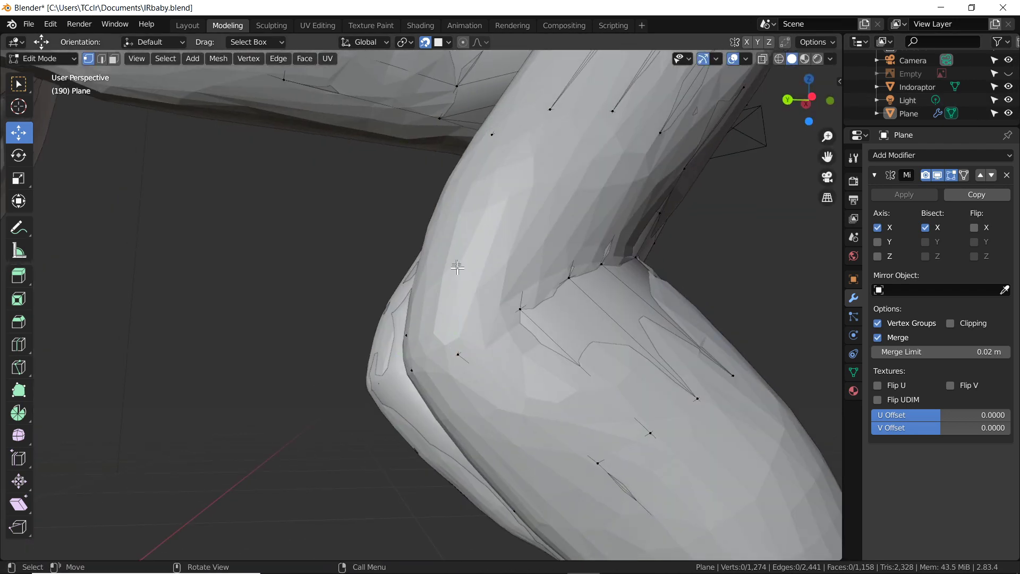
# Step: Dissolve the crease edge path at the leg-body junction
pyautogui.click(1009, 86)
pyautogui.scroll(-3, 744, 239)
pyautogui.scroll(-3, 610, 287)
pyautogui.scroll(5, 631, 292)
pyautogui.scroll(-3, 612, 314)
pyautogui.scroll(-1, 608, 326)
pyautogui.scroll(-2, 633, 307)
pyautogui.scroll(6, 598, 333)
pyautogui.scroll(2, 598, 333)
pyautogui.keyDown('shift'); pyautogui.moveTo(598, 332); pyautogui.dragTo(421, 103, button='middle'); pyautogui.keyUp('shift')
pyautogui.keyDown('ctrl'); pyautogui.click(448, 381); pyautogui.keyUp('ctrl')
pyautogui.press('x')
pyautogui.hotkey('ctrl', 'z')
pyautogui.press('x')
pyautogui.click(477, 459)
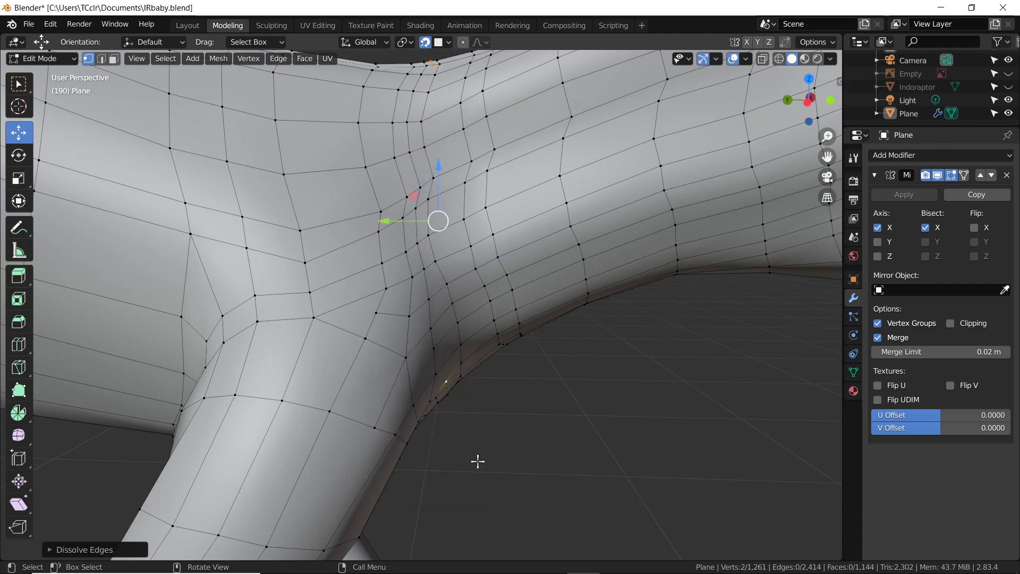
# Step: Nudge the front leg vertices individually onto the sculpted leg
pyautogui.moveTo(478, 460)
pyautogui.mouseDown(button='middle')
pyautogui.moveTo(495, 357)
pyautogui.moveTo(506, 358)
pyautogui.moveTo(472, 378)
pyautogui.moveTo(485, 310)
pyautogui.moveTo(526, 333)
pyautogui.moveTo(523, 303)
pyautogui.moveTo(308, 338)
pyautogui.moveTo(296, 398)
pyautogui.mouseUp(button='middle')
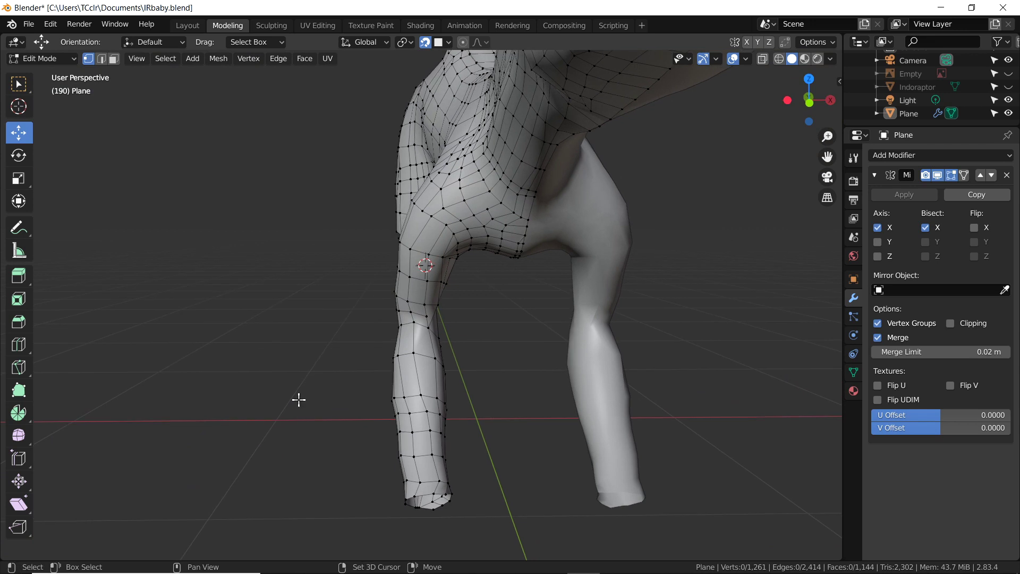
pyautogui.scroll(5, 296, 398)
pyautogui.click(362, 349)
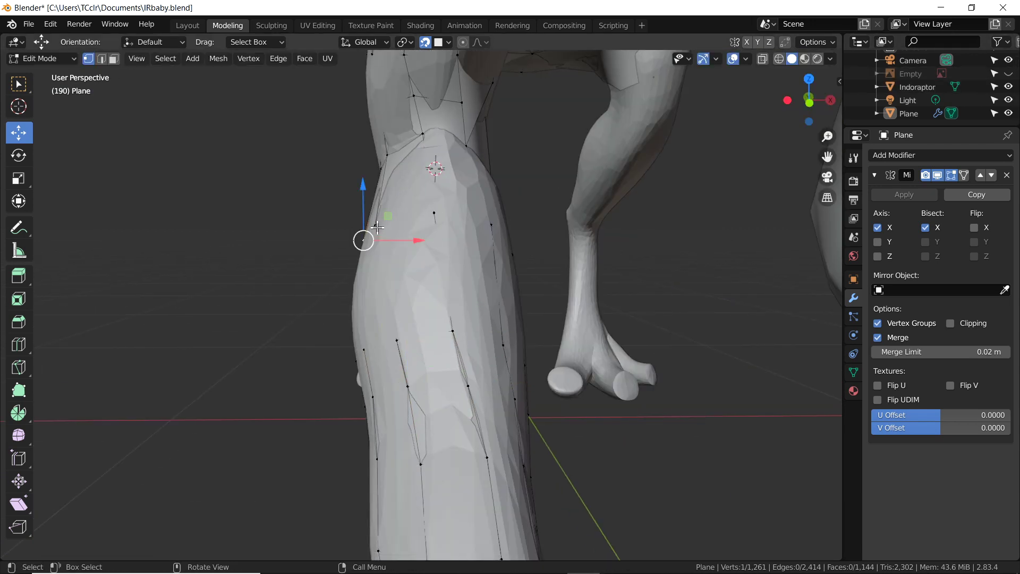
pyautogui.keyDown('shift'); pyautogui.moveTo(416, 467); pyautogui.dragTo(374, 421, button='middle'); pyautogui.keyUp('shift')
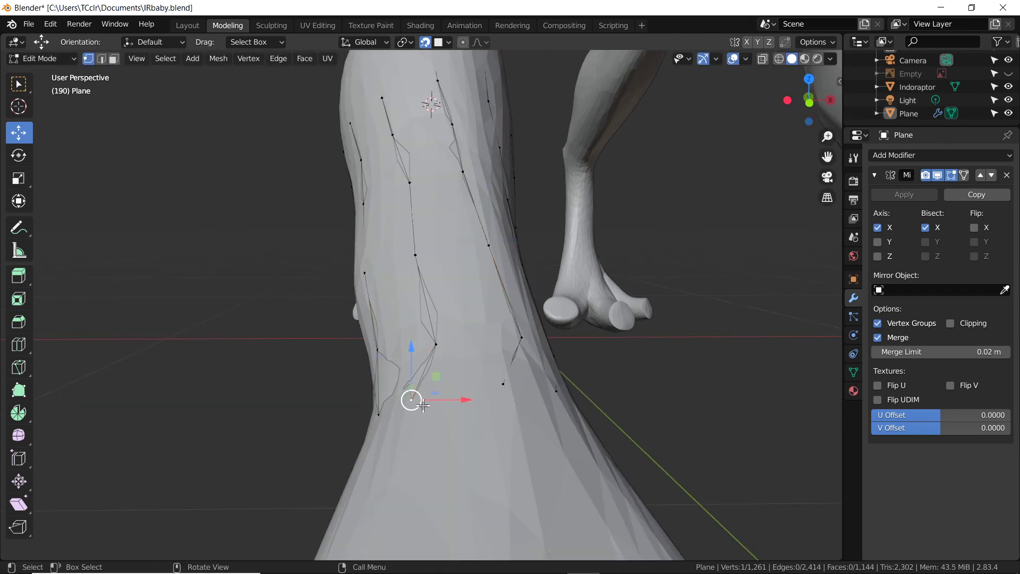
pyautogui.click(531, 390)
pyautogui.moveTo(530, 389); pyautogui.dragTo(184, 404, button='middle')
pyautogui.press('g')
pyautogui.click(250, 462)
pyautogui.moveTo(251, 462)
pyautogui.mouseDown(button='middle')
pyautogui.moveTo(694, 365)
pyautogui.moveTo(433, 318)
pyautogui.moveTo(524, 371)
pyautogui.moveTo(586, 290)
pyautogui.mouseUp(button='middle')
pyautogui.press('g')
pyautogui.click(708, 362)
pyautogui.hotkey('alt', 'a')
pyautogui.scroll(-5, 547, 313)
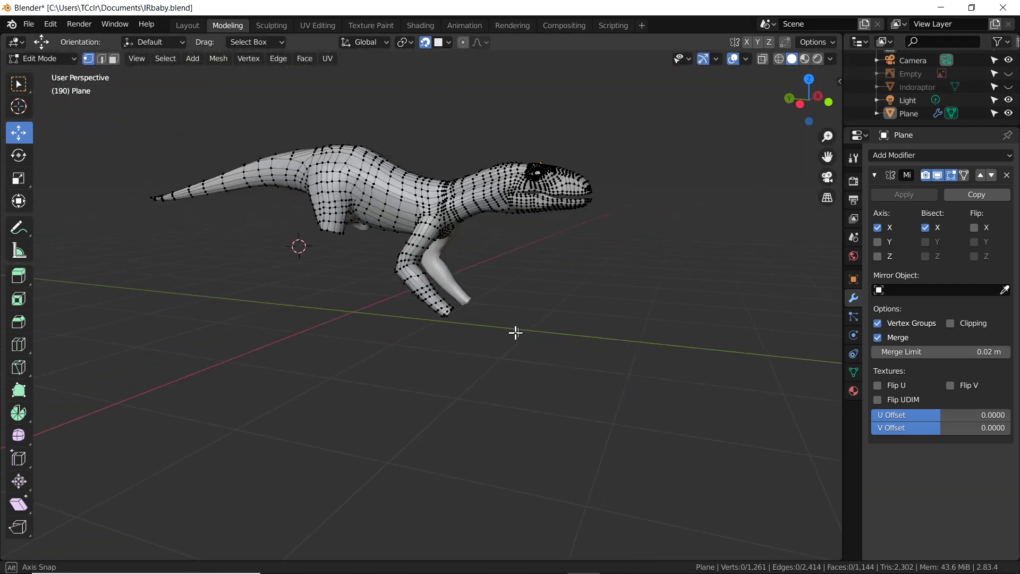
# Step: Reposition the vertices at the foot tip and toe onto the sculpt surface
pyautogui.scroll(5, 510, 351)
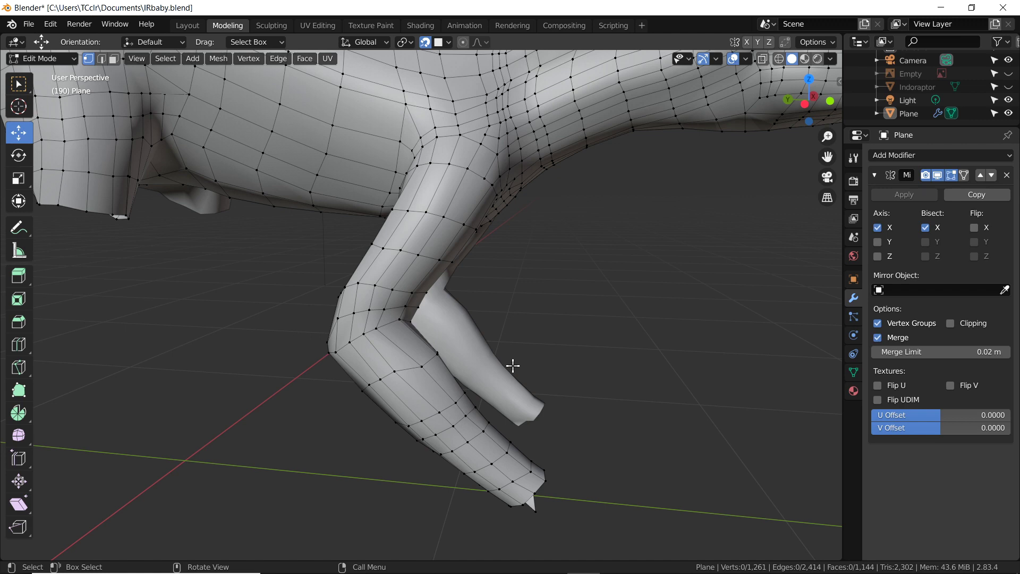
pyautogui.scroll(-5, 514, 366)
pyautogui.moveTo(513, 366); pyautogui.dragTo(597, 333, button='middle')
pyautogui.scroll(5, 532, 365)
pyautogui.moveTo(532, 365)
pyautogui.mouseDown(button='middle')
pyautogui.moveTo(425, 303)
pyautogui.moveTo(353, 416)
pyautogui.mouseUp(button='middle')
pyautogui.moveTo(353, 417)
pyautogui.mouseDown()
pyautogui.moveTo(540, 396)
pyautogui.moveTo(623, 401)
pyautogui.mouseUp()
pyautogui.scroll(6, 540, 396)
pyautogui.click(623, 402)
pyautogui.scroll(-3, 620, 390)
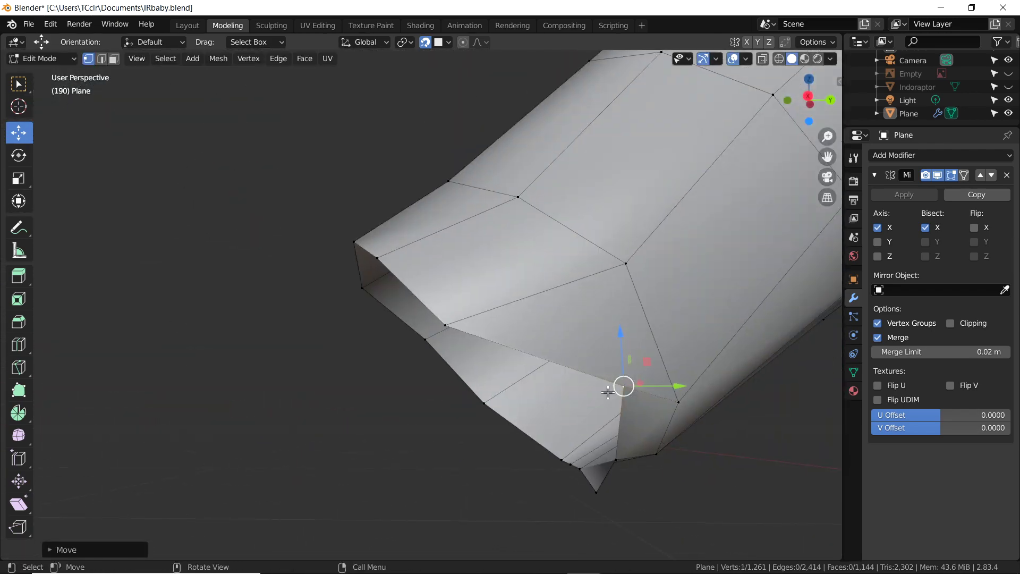
pyautogui.moveTo(621, 388); pyautogui.dragTo(621, 380, button='middle')
pyautogui.scroll(4, 656, 360)
pyautogui.moveTo(620, 376); pyautogui.dragTo(546, 418)
# Step: Snug the rim vertices of the leg opening onto the sculpt, including underneath the body
pyautogui.moveTo(547, 418); pyautogui.dragTo(641, 438, button='middle')
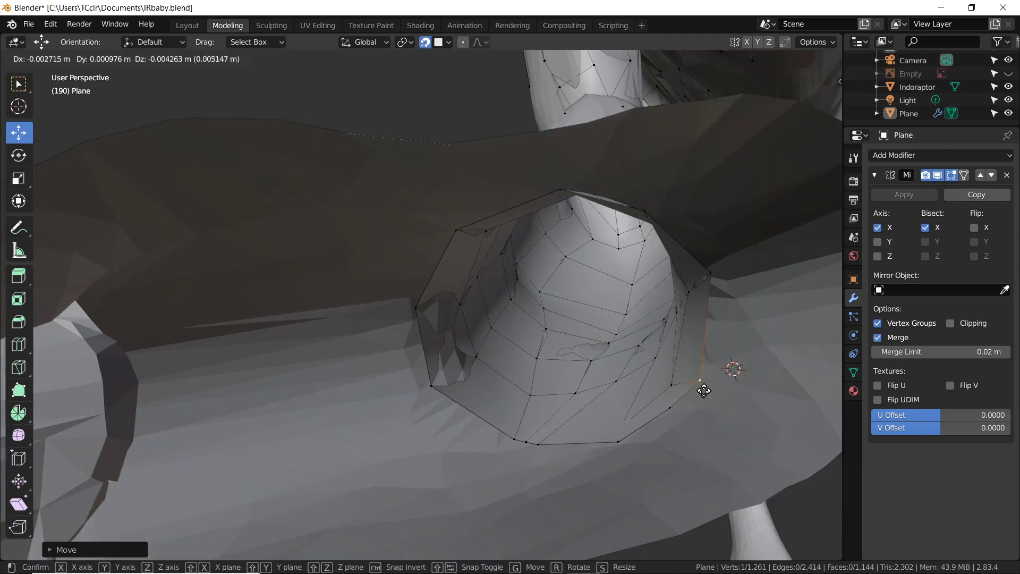
pyautogui.moveTo(641, 438); pyautogui.dragTo(691, 403)
pyautogui.moveTo(690, 404); pyautogui.dragTo(570, 426, button='middle')
pyautogui.moveTo(570, 426); pyautogui.dragTo(559, 401)
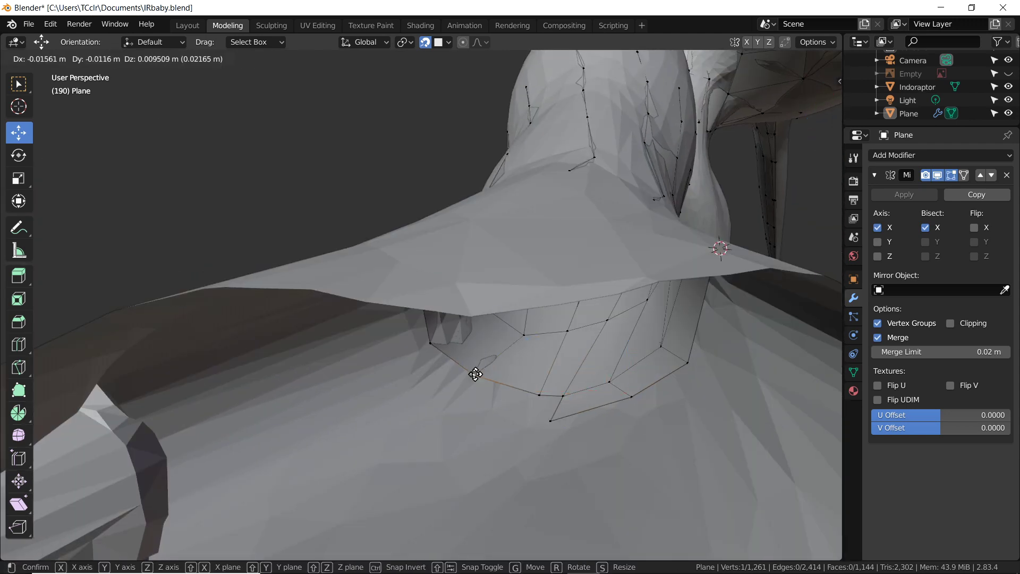
pyautogui.moveTo(667, 376); pyautogui.dragTo(705, 305, button='middle')
pyautogui.moveTo(588, 404); pyautogui.dragTo(595, 393)
pyautogui.moveTo(595, 393)
pyautogui.mouseDown(button='middle')
pyautogui.moveTo(626, 342)
pyautogui.moveTo(645, 483)
pyautogui.moveTo(680, 488)
pyautogui.moveTo(491, 486)
pyautogui.moveTo(651, 488)
pyautogui.moveTo(512, 483)
pyautogui.mouseUp(button='middle')
# Step: Orbit around the dinosaur and leg to check the fit, then clear the selection
pyautogui.scroll(3, 644, 483)
pyautogui.scroll(3, 652, 488)
pyautogui.scroll(3, 512, 484)
pyautogui.scroll(-5, 504, 407)
pyautogui.moveTo(503, 408)
pyautogui.mouseDown(button='middle')
pyautogui.moveTo(405, 391)
pyautogui.moveTo(360, 405)
pyautogui.moveTo(567, 392)
pyautogui.mouseUp(button='middle')
pyautogui.scroll(4, 589, 427)
pyautogui.moveTo(590, 428)
pyautogui.mouseDown(button='middle')
pyautogui.moveTo(485, 329)
pyautogui.moveTo(524, 353)
pyautogui.moveTo(337, 414)
pyautogui.mouseUp(button='middle')
pyautogui.click(464, 305)
pyautogui.scroll(-5, 524, 353)
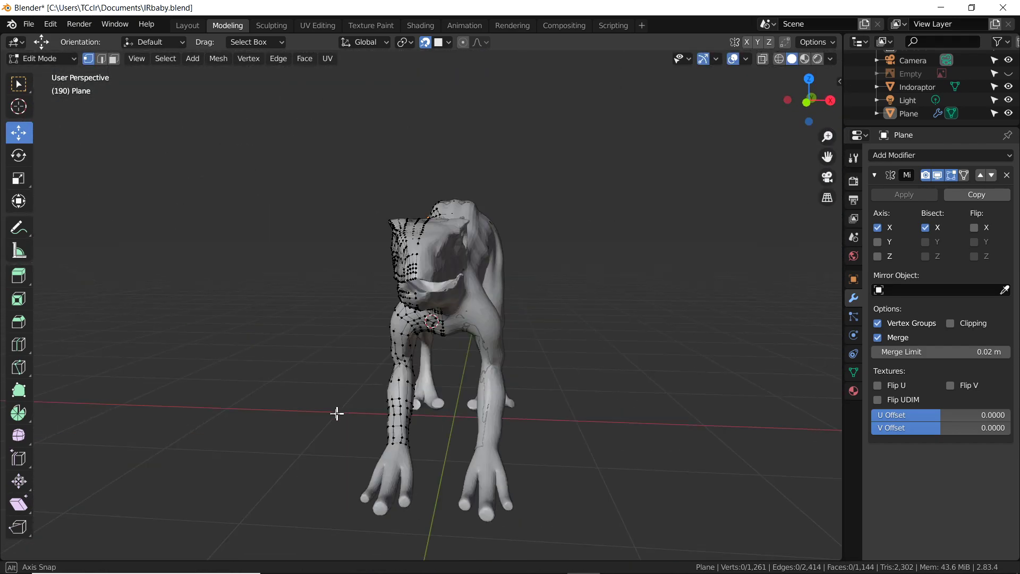
# Step: Preview in Rendered shading and hide the Indoraptor sculpt to see the retopology mesh alone
pyautogui.click(816, 59)
pyautogui.moveTo(691, 186)
pyautogui.mouseDown(button='middle')
pyautogui.moveTo(585, 278)
pyautogui.moveTo(724, 326)
pyautogui.mouseUp(button='middle')
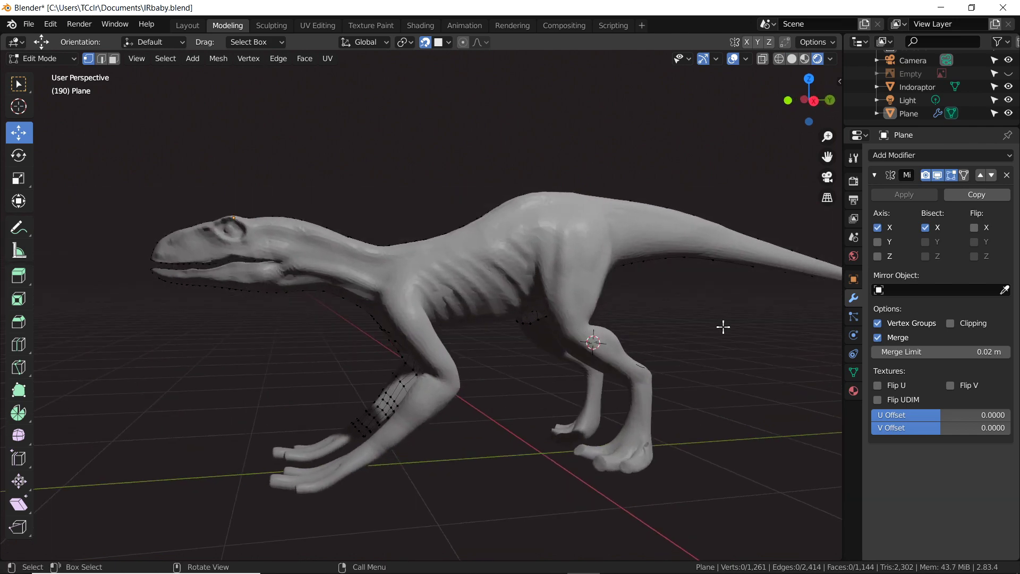
pyautogui.click(1009, 86)
pyautogui.moveTo(808, 175)
pyautogui.mouseDown(button='middle')
pyautogui.moveTo(760, 227)
pyautogui.moveTo(810, 232)
pyautogui.mouseUp(button='middle')
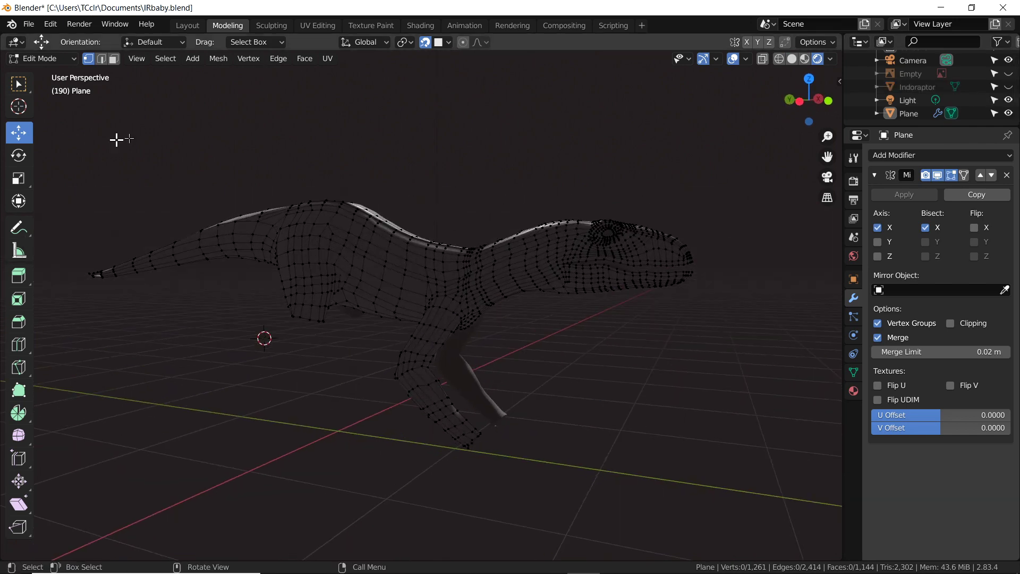
# Step: Return to Solid shading, inspect the mirrored mesh from several angles, then bring up Save As
pyautogui.press('z')
pyautogui.scroll(8, 534, 211)
pyautogui.moveTo(401, 255)
pyautogui.mouseDown(button='middle')
pyautogui.moveTo(698, 176)
pyautogui.moveTo(548, 196)
pyautogui.moveTo(487, 334)
pyautogui.mouseUp(button='middle')
pyautogui.scroll(5, 487, 350)
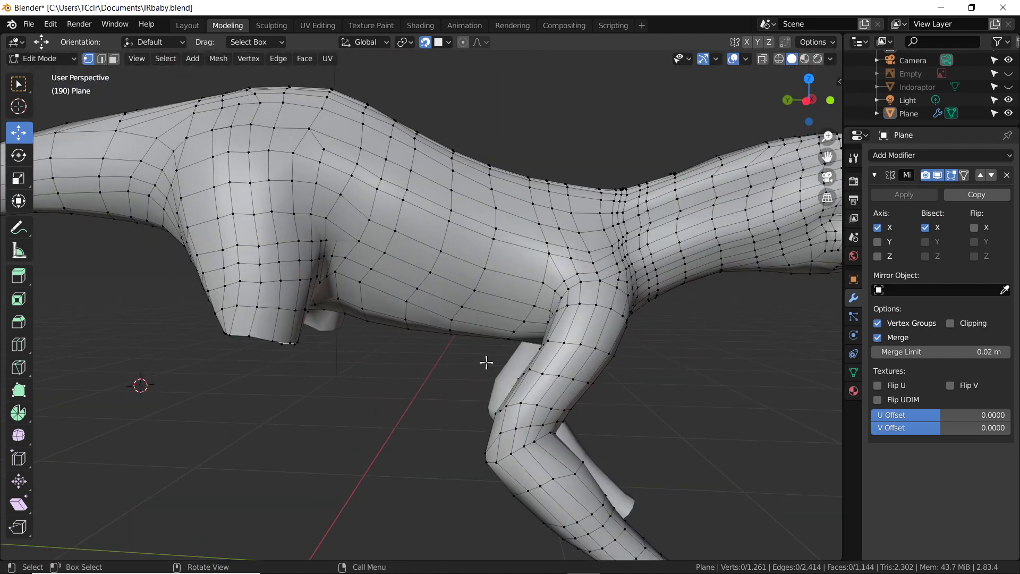
pyautogui.scroll(3, 435, 356)
pyautogui.scroll(-2, 387, 350)
pyautogui.moveTo(416, 369)
pyautogui.mouseDown(button='middle')
pyautogui.moveTo(440, 275)
pyautogui.moveTo(307, 378)
pyautogui.moveTo(419, 323)
pyautogui.moveTo(406, 381)
pyautogui.moveTo(221, 280)
pyautogui.mouseUp(button='middle')
pyautogui.scroll(-3, 280, 303)
pyautogui.hotkey('ctrl', 'shift', 's')
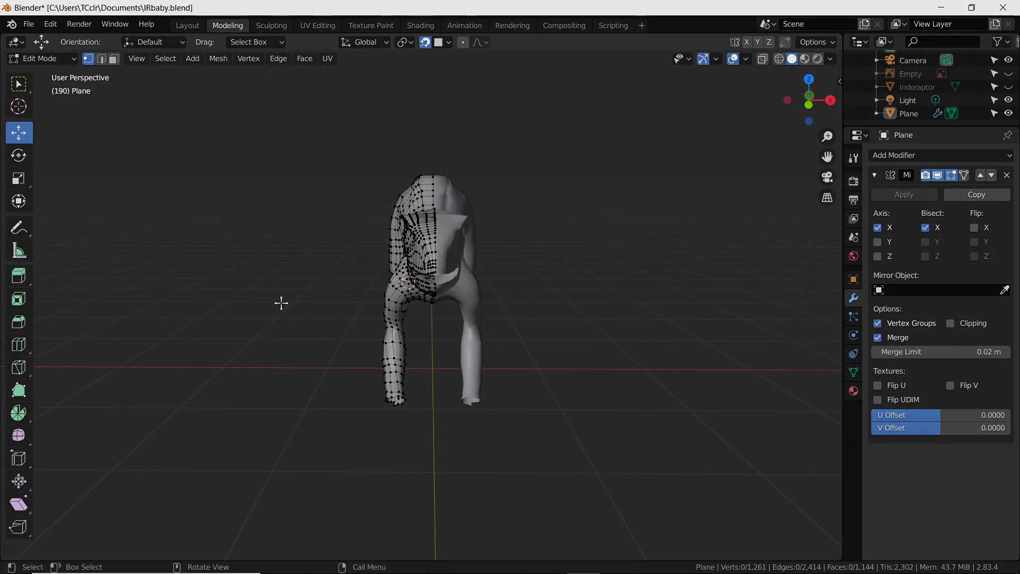